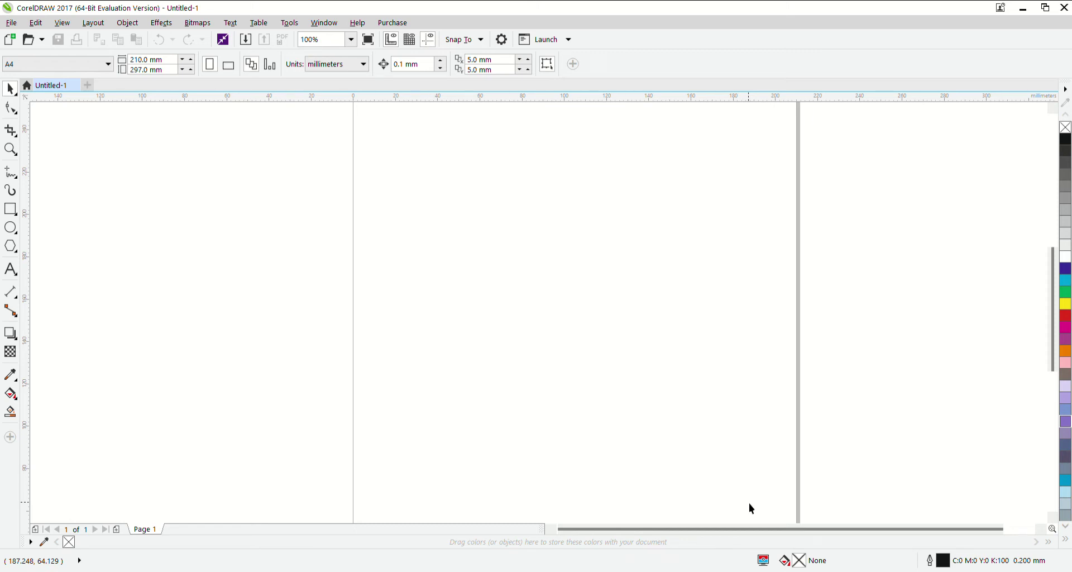
Draw a tall rectangle, about 34 × 59 mm, near the middle of the page.
left_click(10, 208)
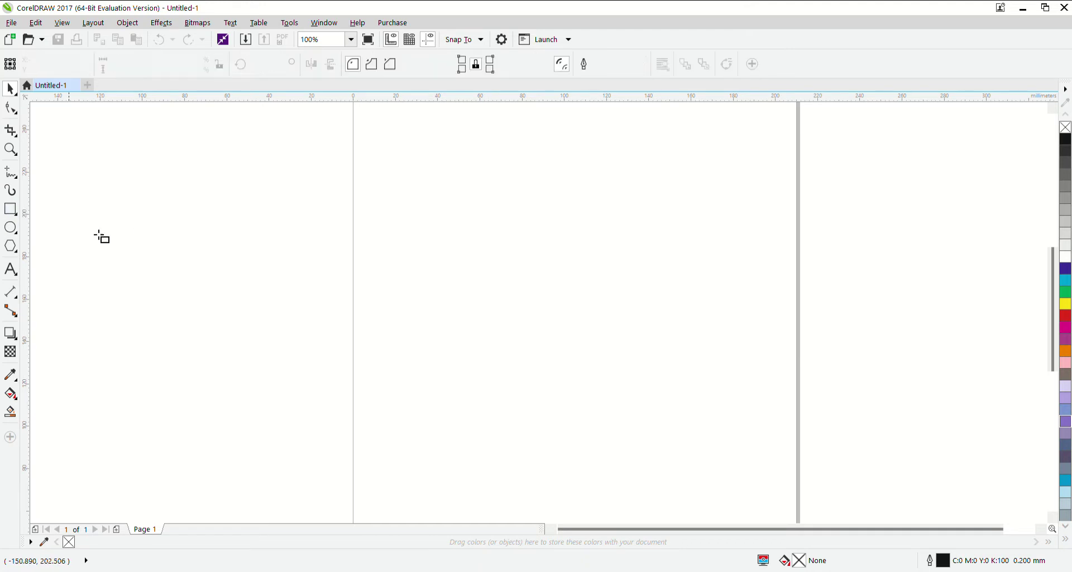
mouse_move(406, 223)
left_mouse_down()
mouse_move(468, 284)
mouse_move(485, 361)
mouse_move(479, 324)
mouse_move(446, 360)
left_mouse_up()
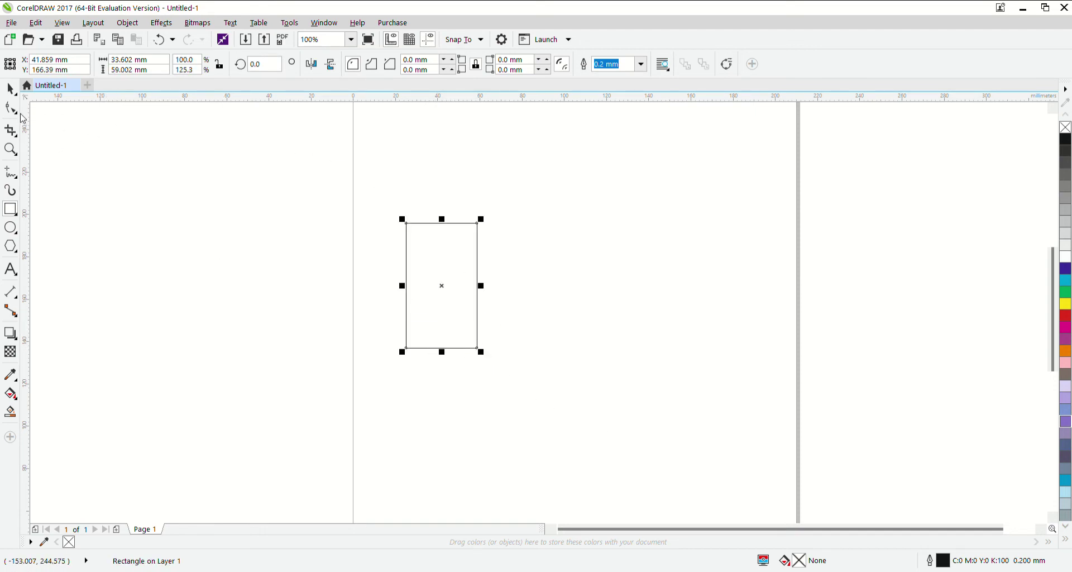
key("F10")
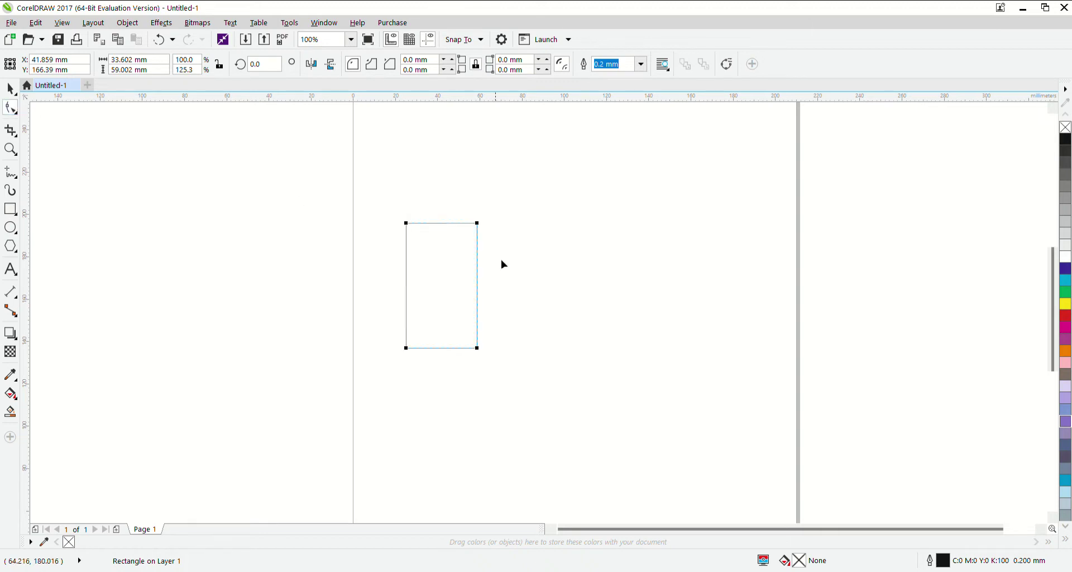
Round the rectangle's top into an arch and place a 90°-rotated copy beside it.
mouse_move(477, 224)
left_mouse_down()
mouse_move(411, 225)
mouse_move(395, 317)
left_mouse_up()
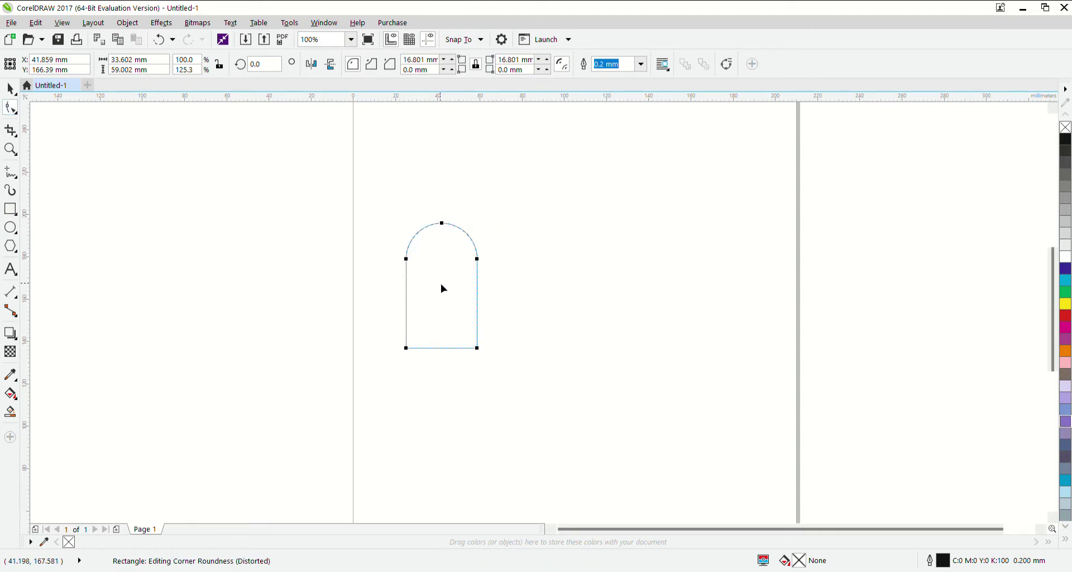
key("space")
left_click(453, 251)
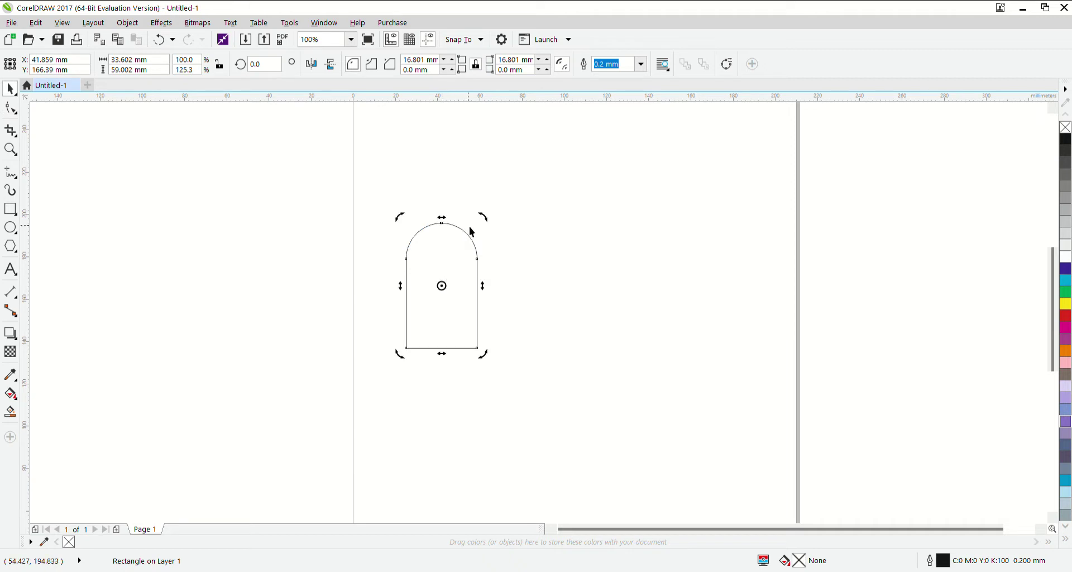
left_click_drag(485, 224, 512, 338)
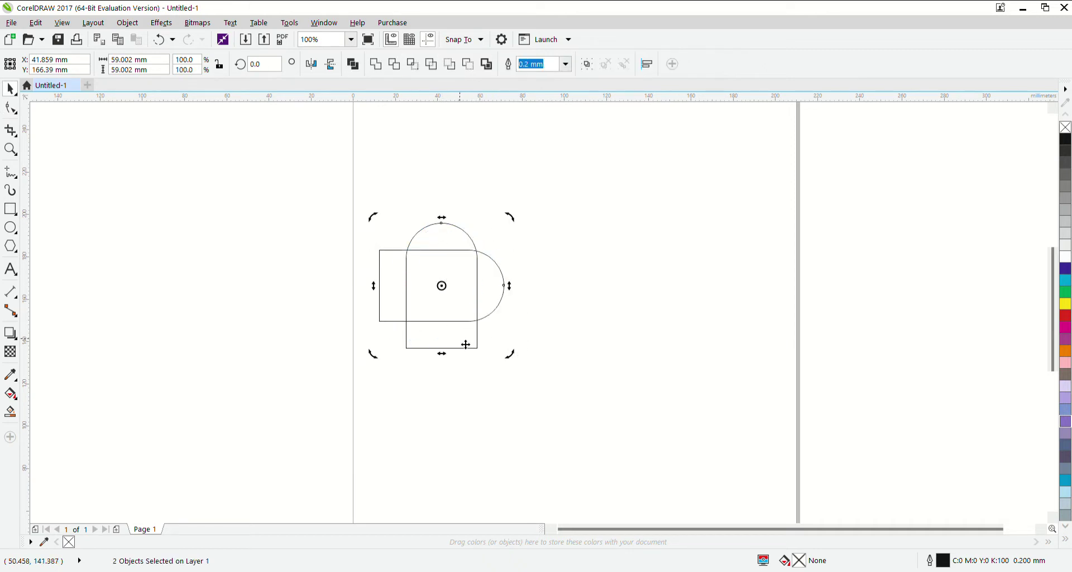
key("b")
key("l")
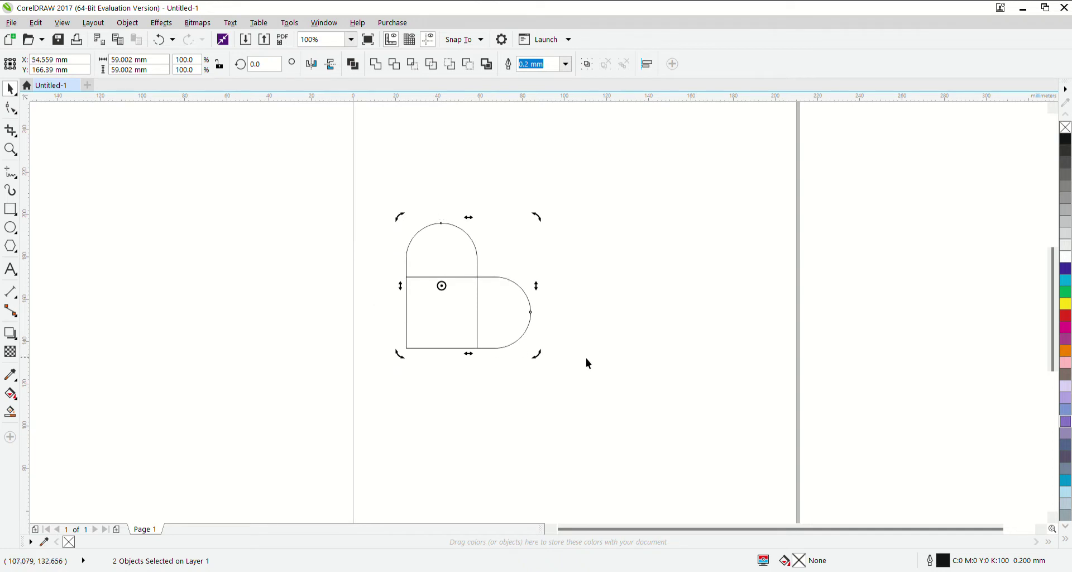
Weld the arch and its rotated copy into a single heart shape.
key("Escape")
left_click_drag(500, 362, 646, 472)
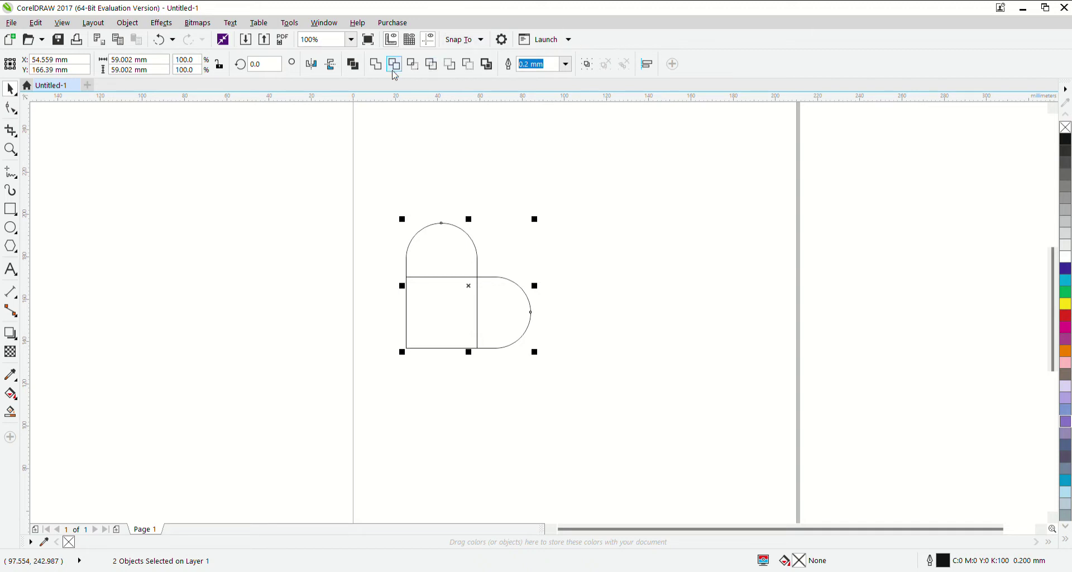
left_click(376, 64)
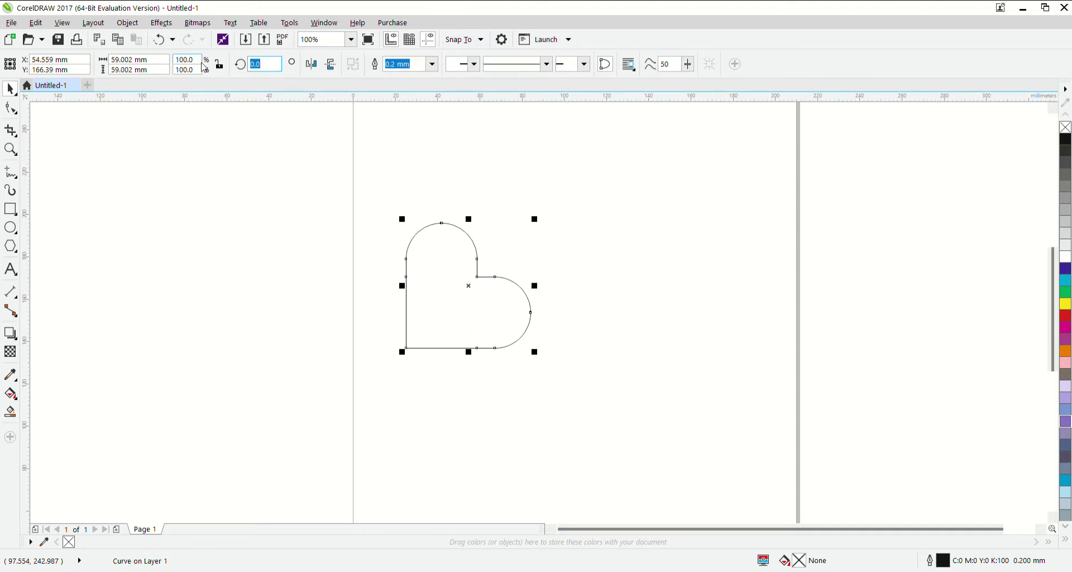
Rotate the heart 46° so it stands upright.
type("46")
key("Return")
left_click(478, 319)
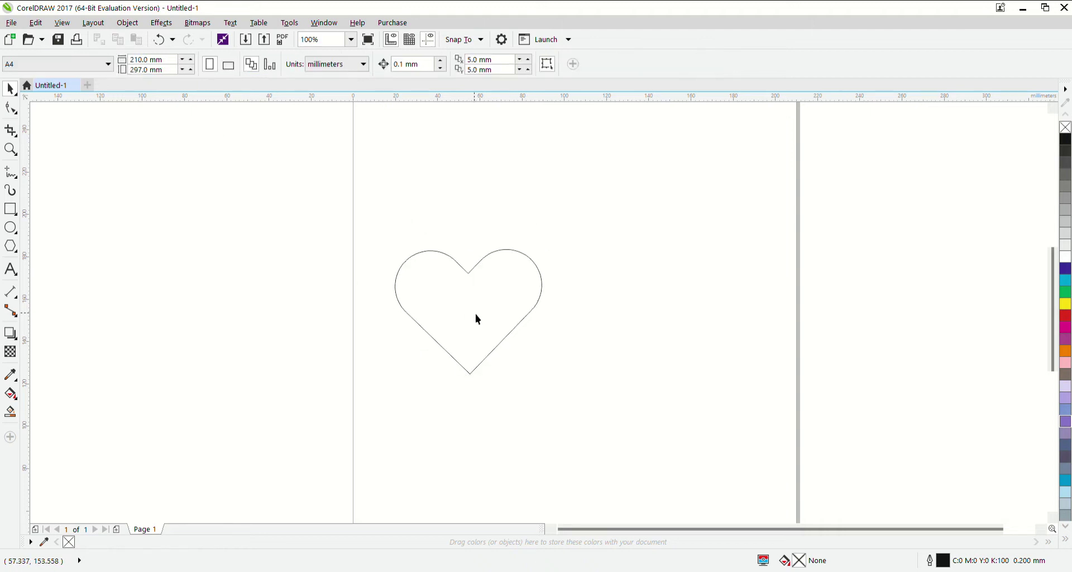
scroll(477, 318, "up", 1)
left_click(397, 267)
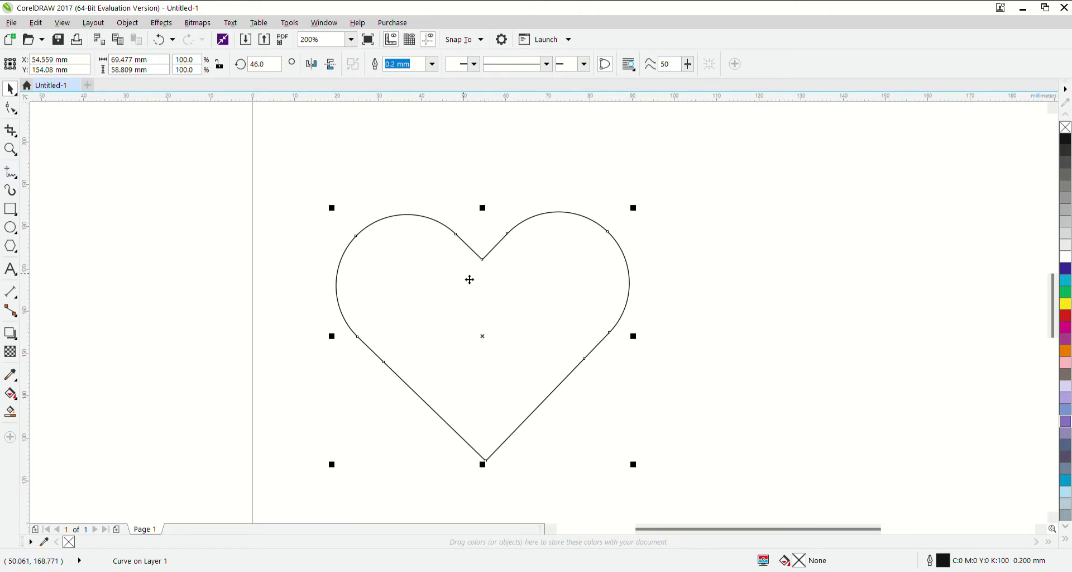
left_click(496, 278)
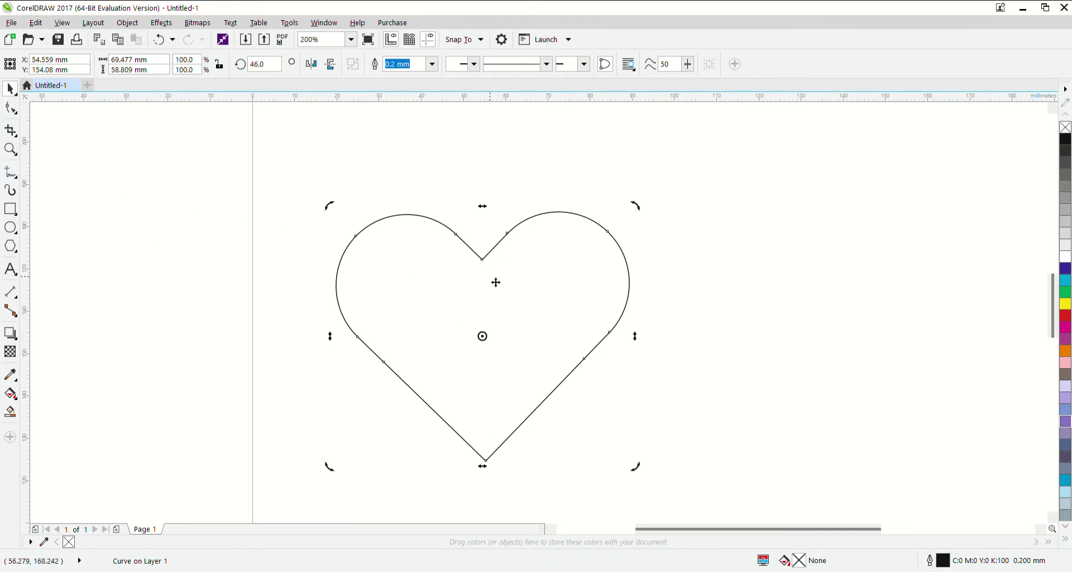
Draw a straight freehand line from the heart's top notch to its lower-right edge.
left_click(10, 171)
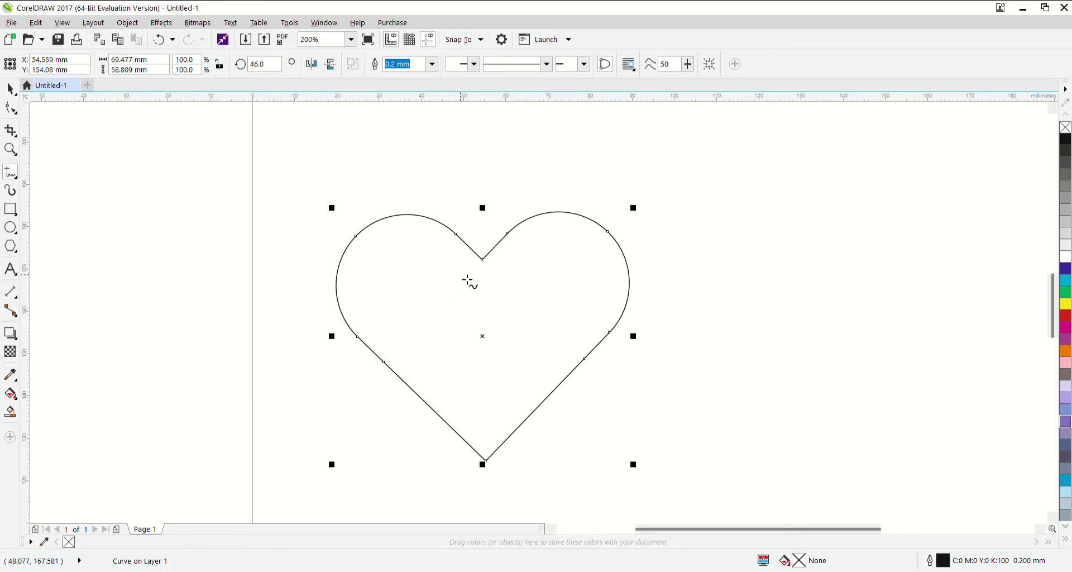
left_click(482, 259)
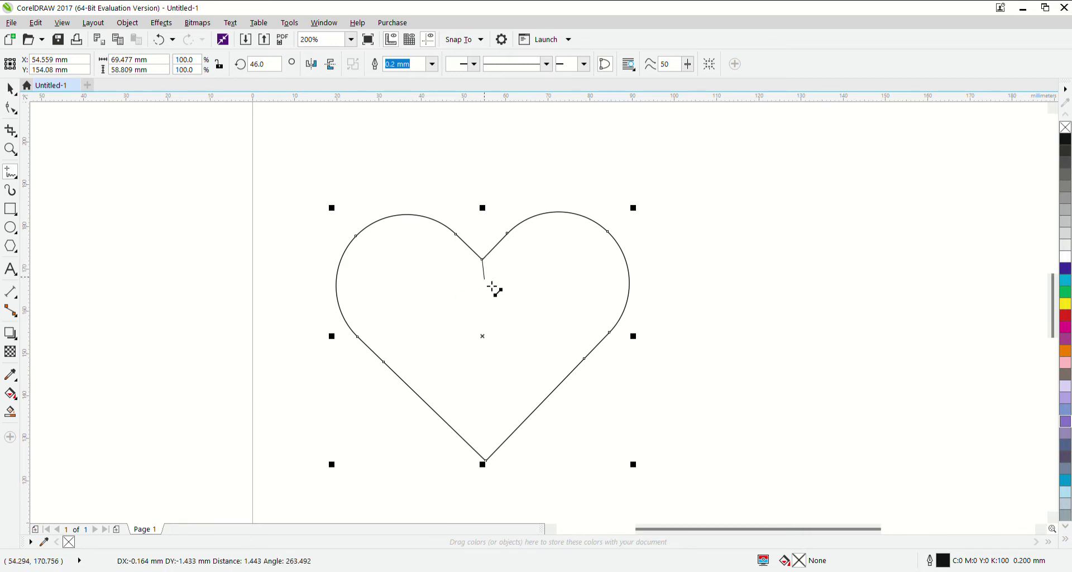
left_click(587, 356)
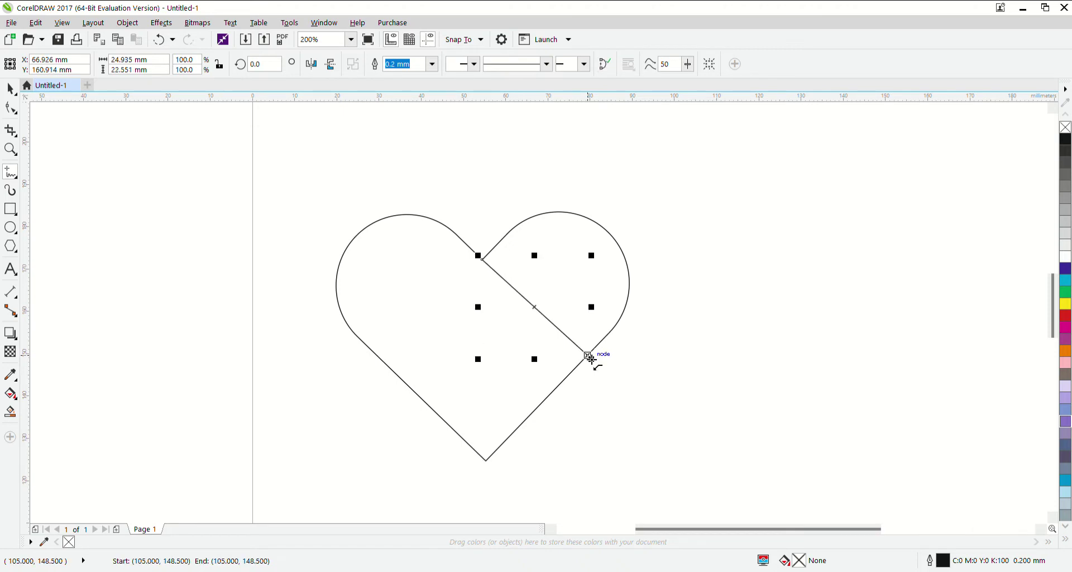
Convert the straight dividing line into an editable curve.
left_click(11, 108)
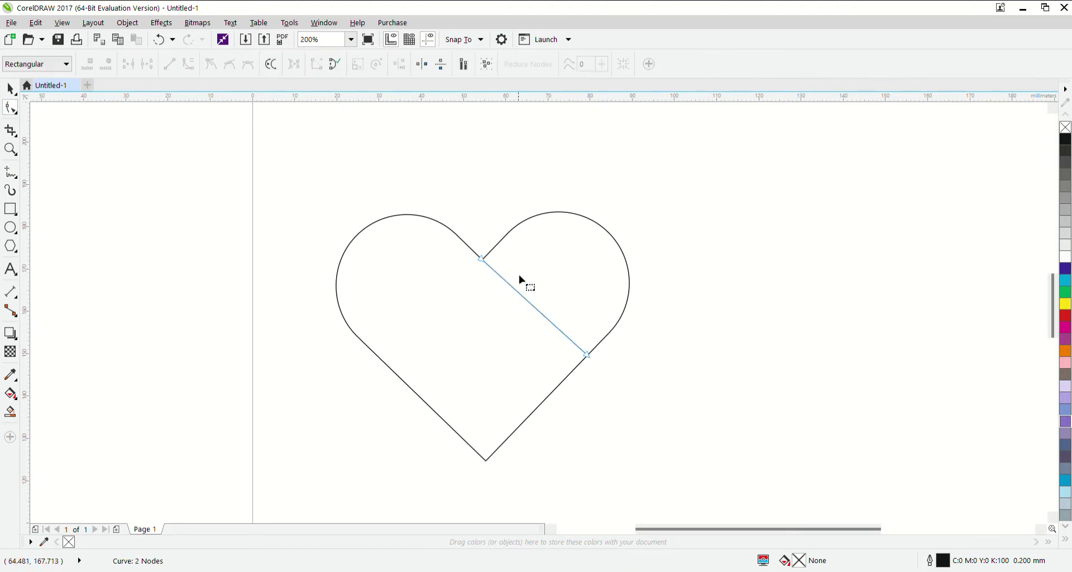
key("ctrl+a")
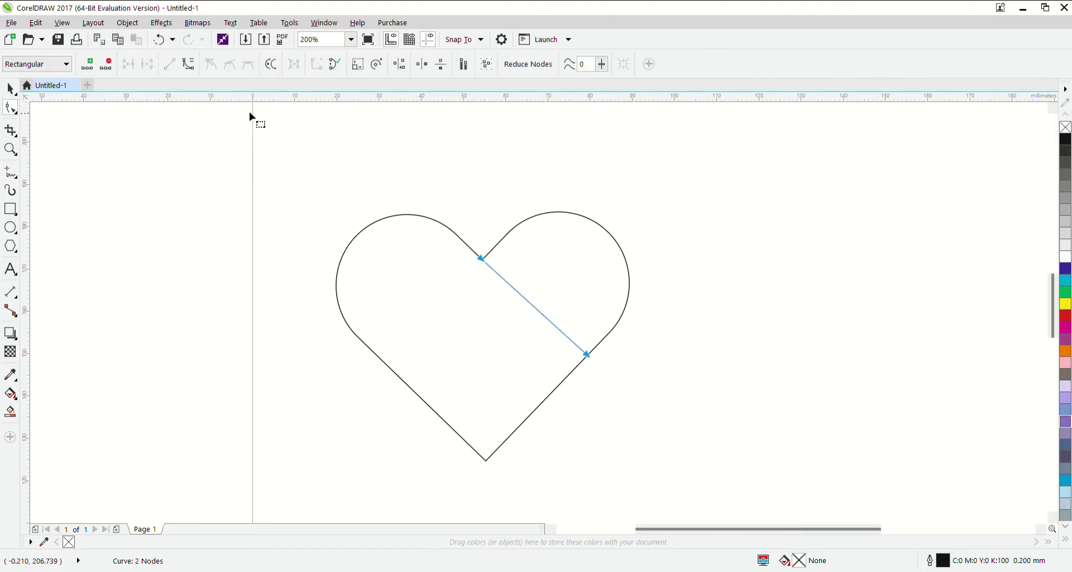
left_click(188, 67)
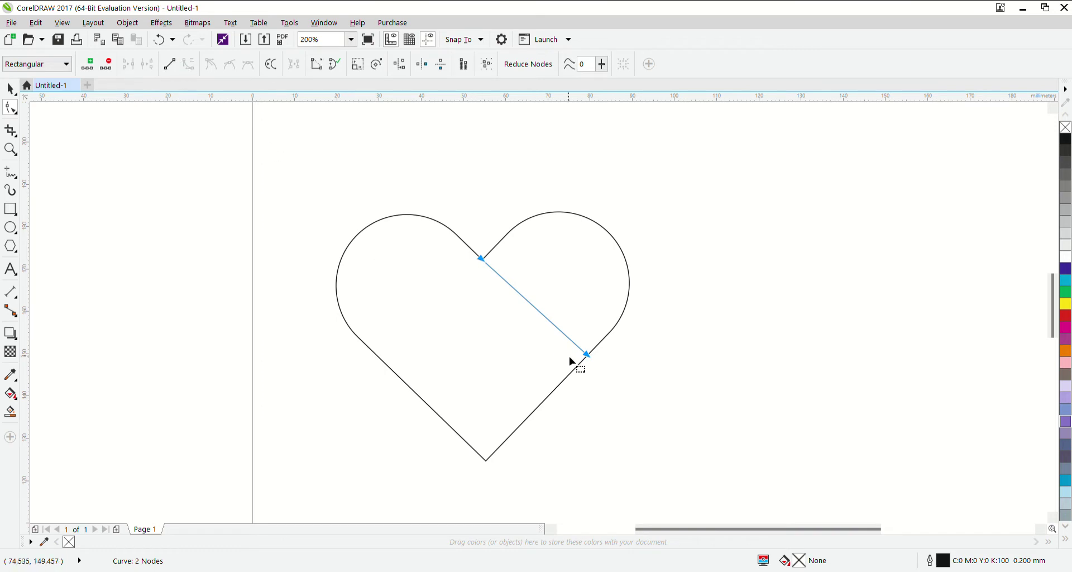
left_click(681, 383)
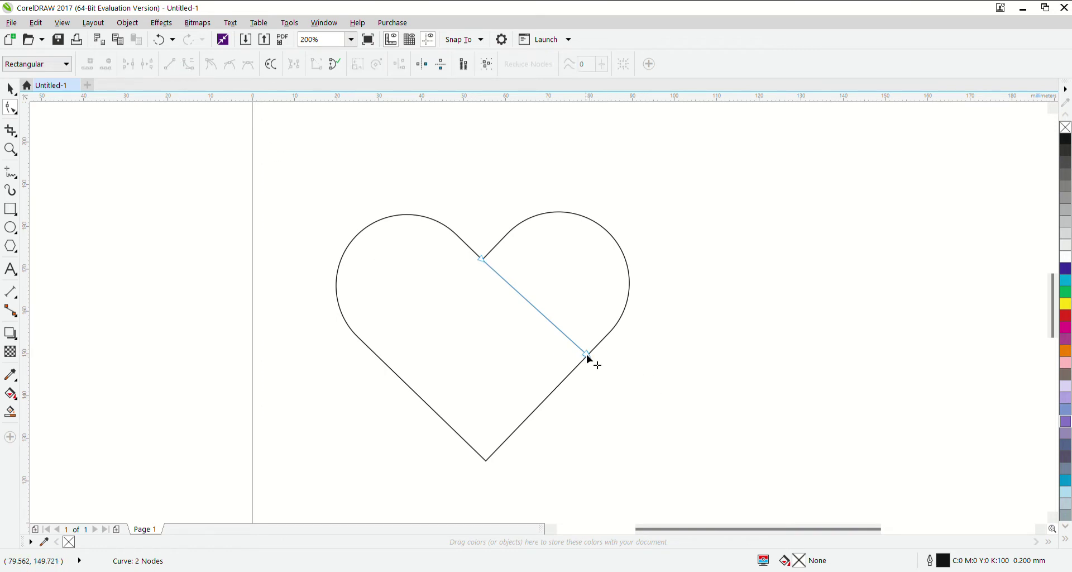
Bend the dividing curve into a smooth S-shape ending on the heart's lower-right edge.
left_click_drag(586, 356, 541, 402)
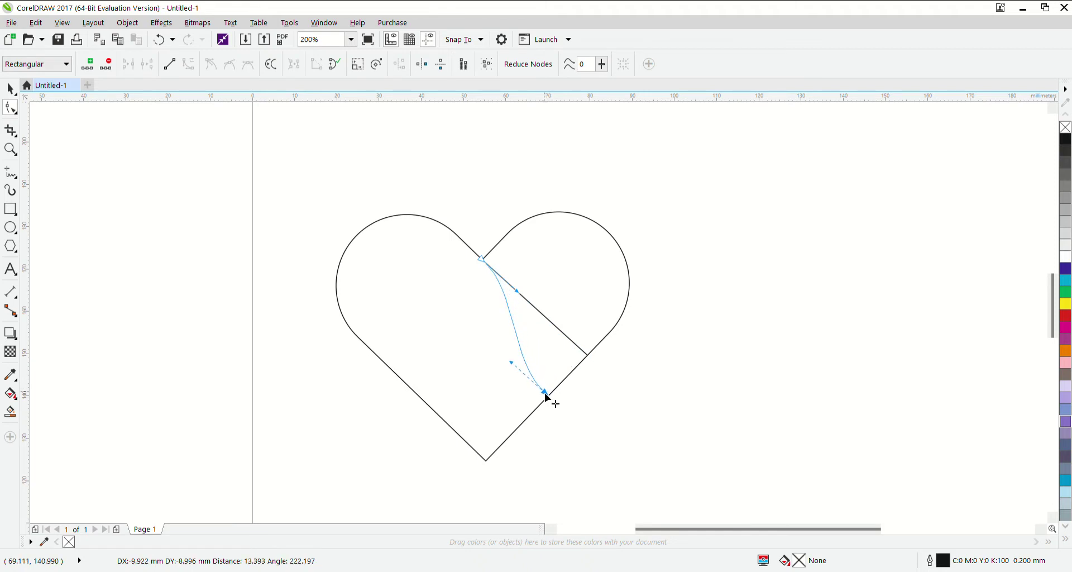
left_click_drag(508, 372, 578, 347)
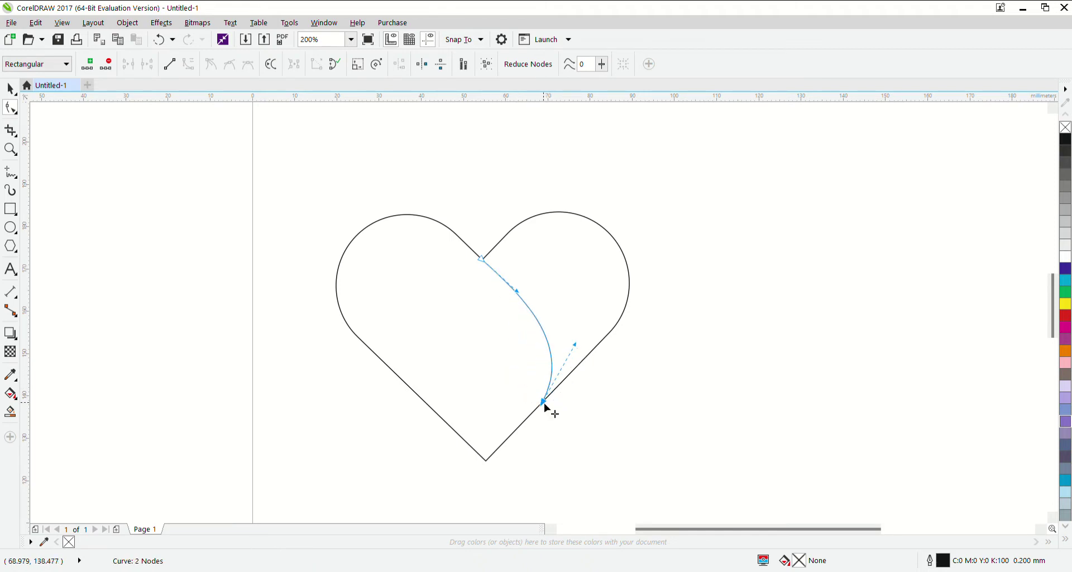
left_click_drag(542, 401, 489, 459)
left_click_drag(521, 400, 562, 384)
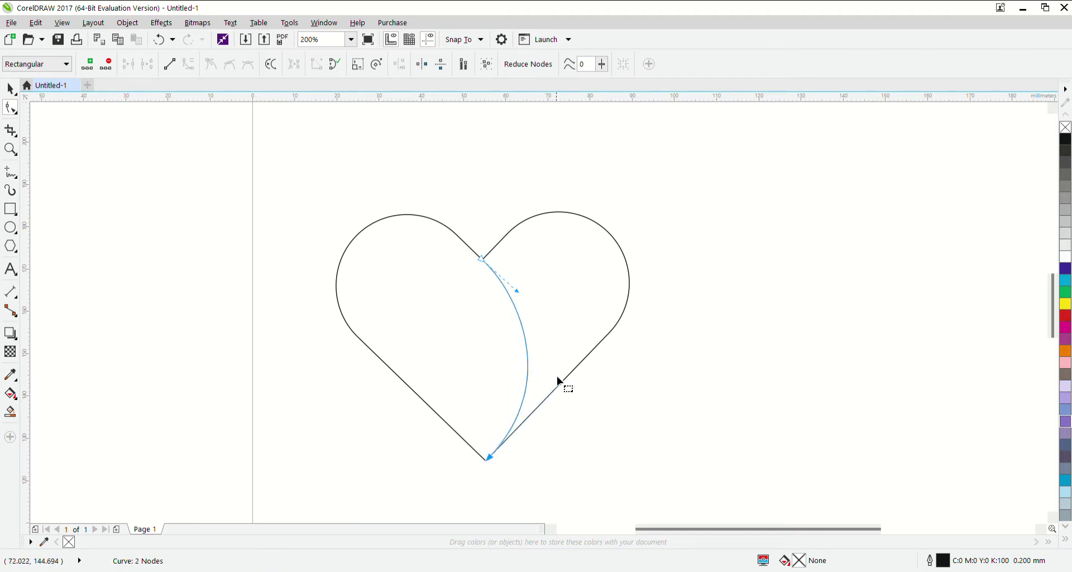
key("ctrl+z")
key("ctrl+z")
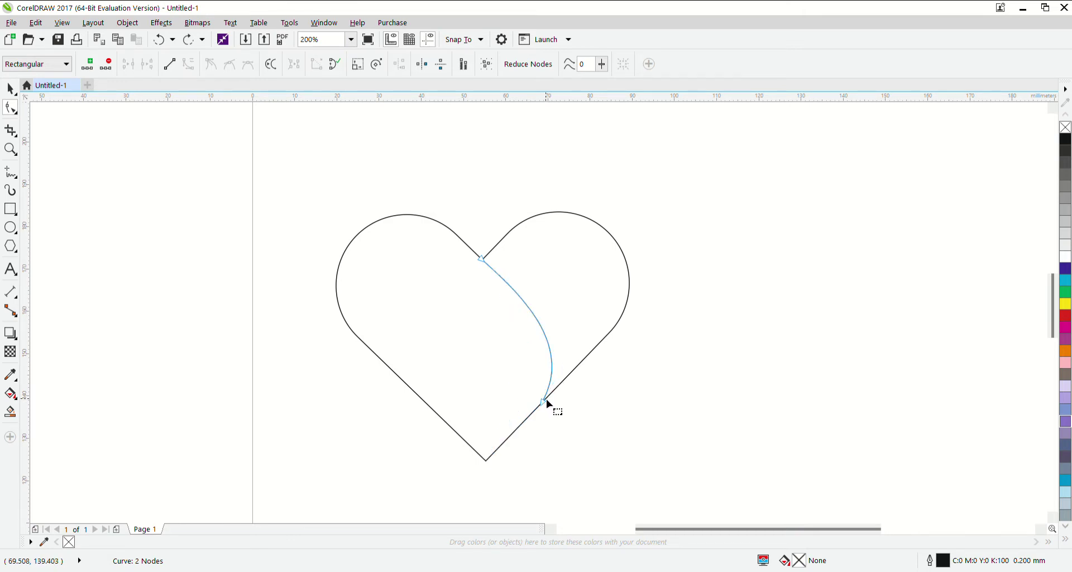
left_click_drag(543, 402, 531, 415)
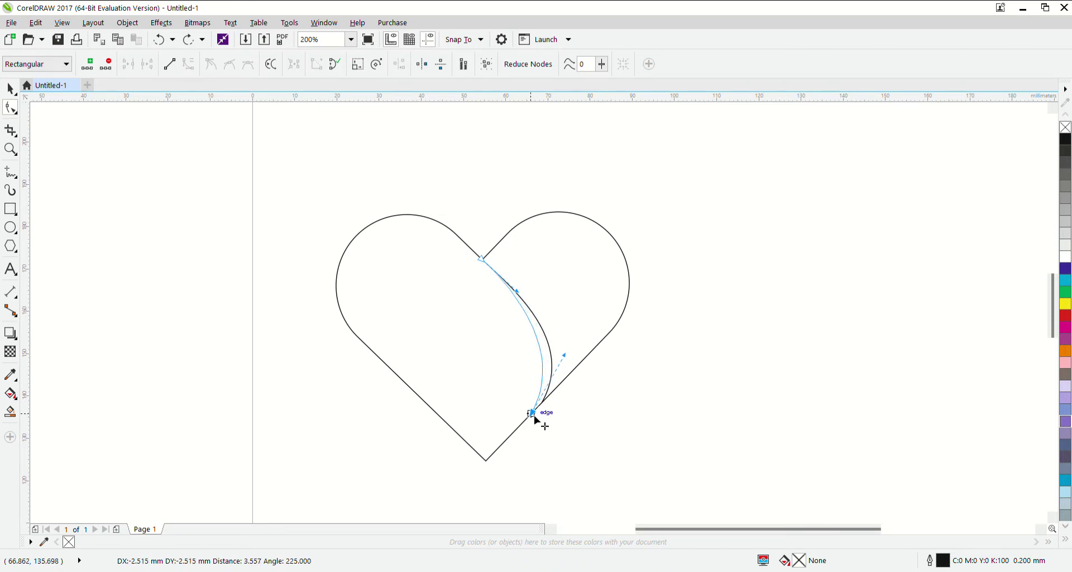
scroll(575, 368, "up", 1)
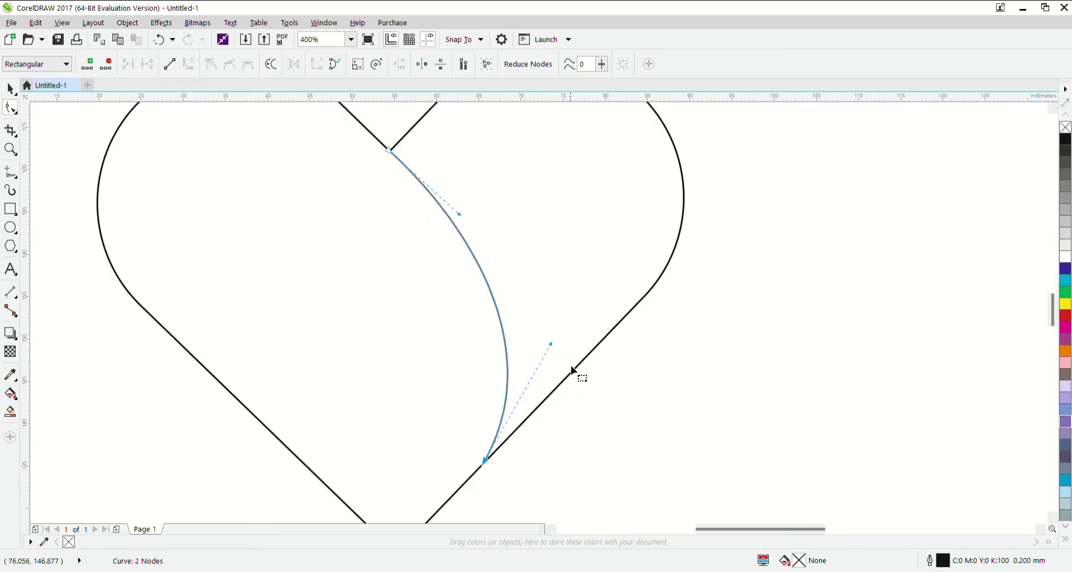
left_click_drag(551, 343, 563, 345)
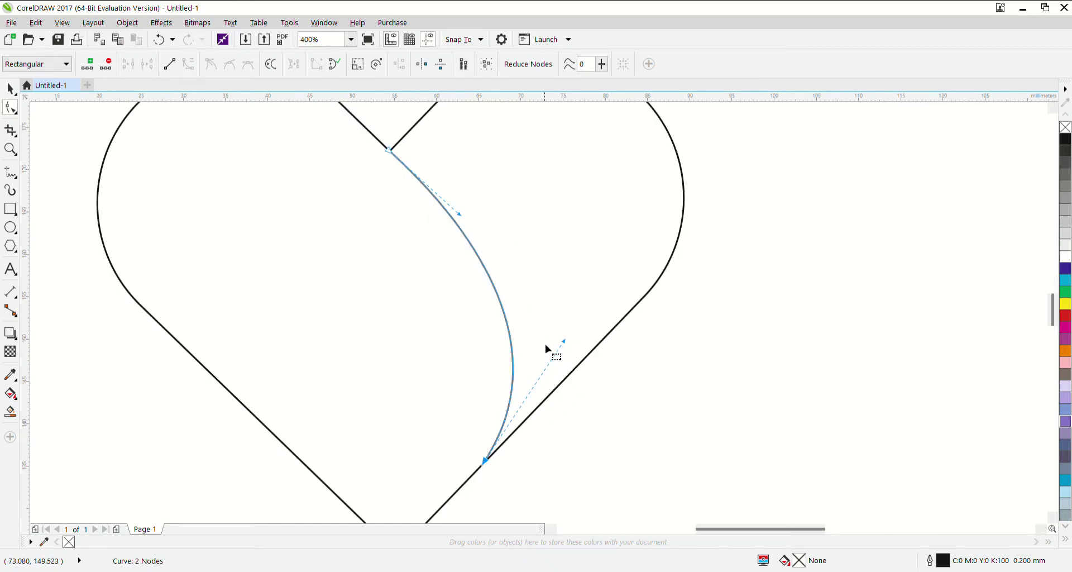
scroll(545, 344, "down", 1)
left_click(10, 89)
left_click(103, 170)
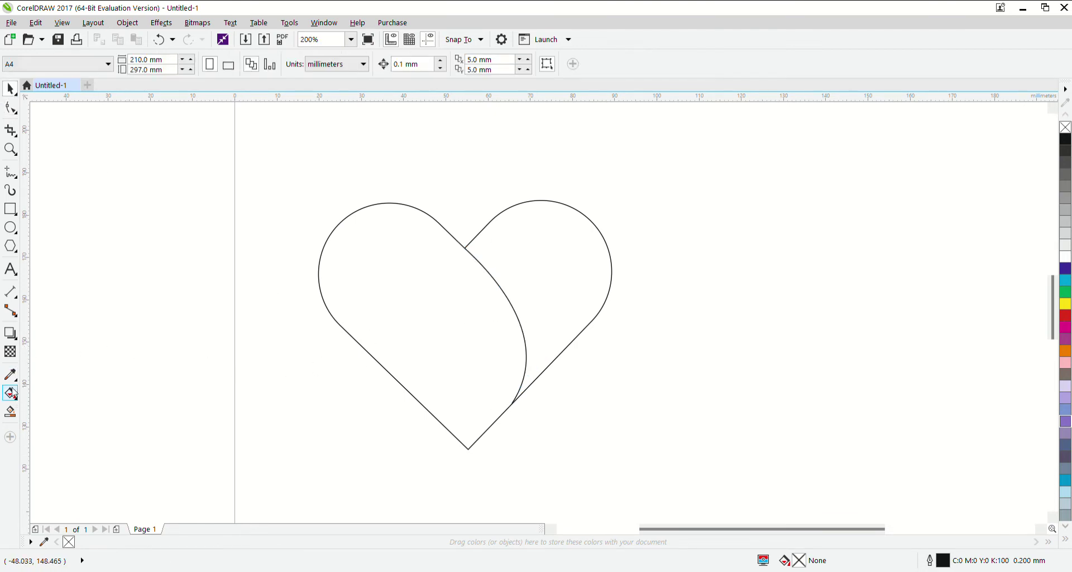
Try a Smart Fill inside the heart, then undo the whole-heart fill.
left_click(10, 411)
left_click(489, 381)
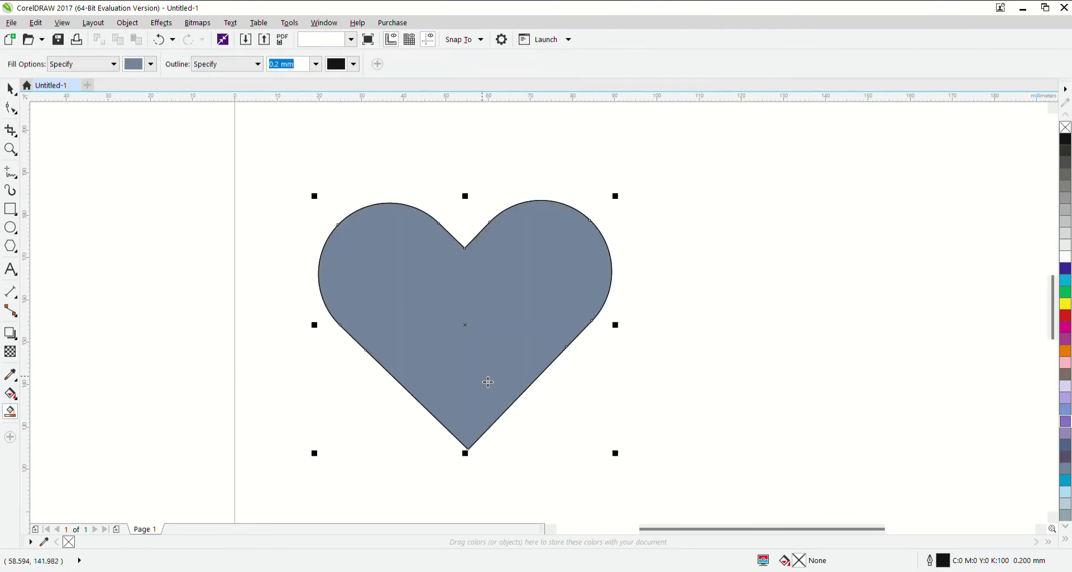
key("ctrl+z")
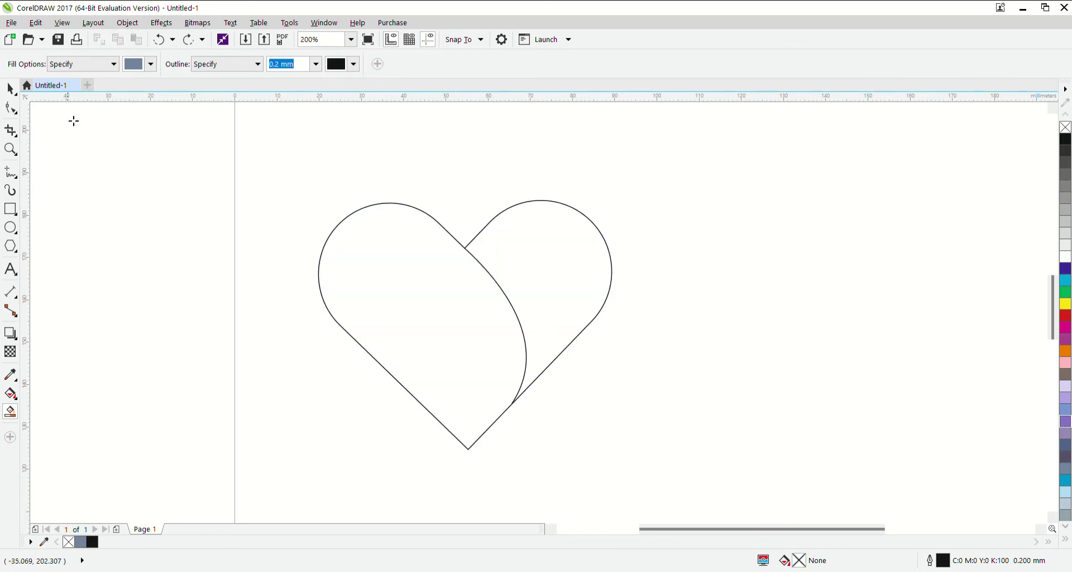
Snap the dividing curve's end nodes exactly onto the heart outline.
left_click(10, 111)
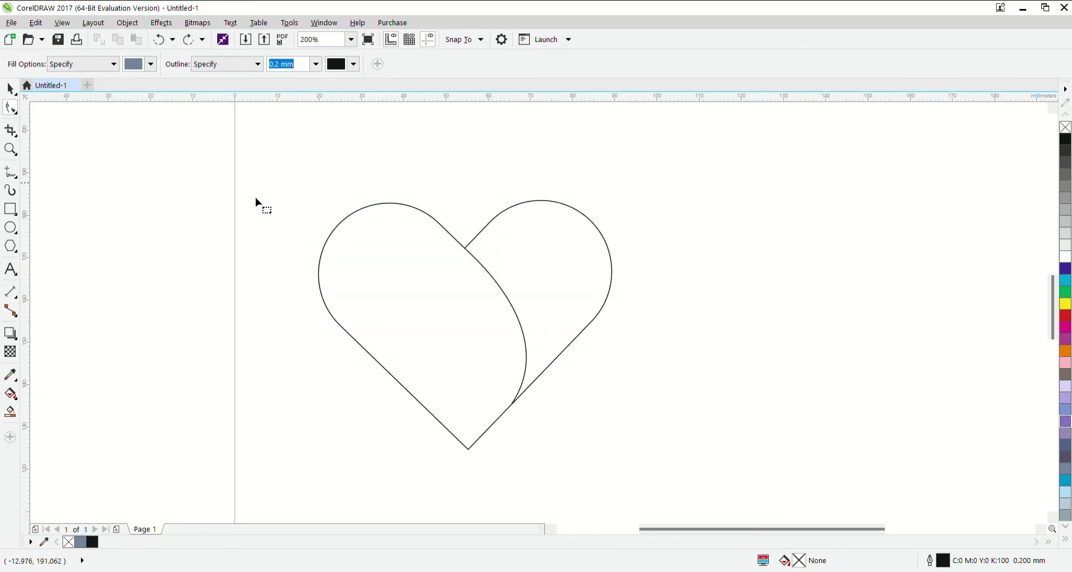
left_click(462, 252)
scroll(469, 254, "up", 3)
mouse_move(461, 241)
left_mouse_down()
mouse_move(467, 227)
mouse_move(431, 256)
mouse_move(419, 247)
left_mouse_up()
scroll(461, 226, "up", 2)
scroll(562, 387, "down", 3)
scroll(561, 387, "down", 2)
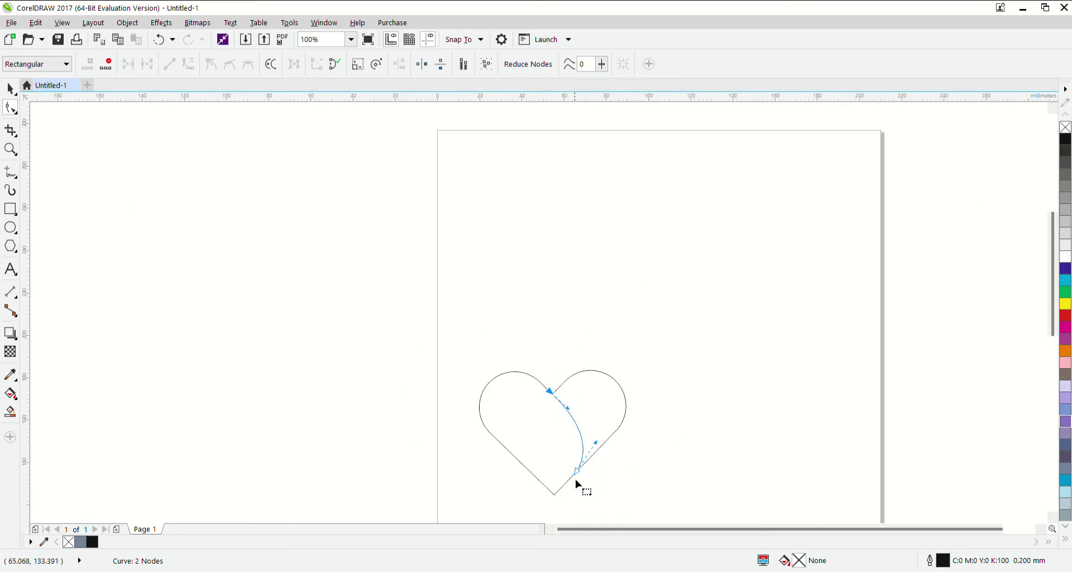
scroll(577, 483, "up", 3)
left_click_drag(576, 410, 579, 418)
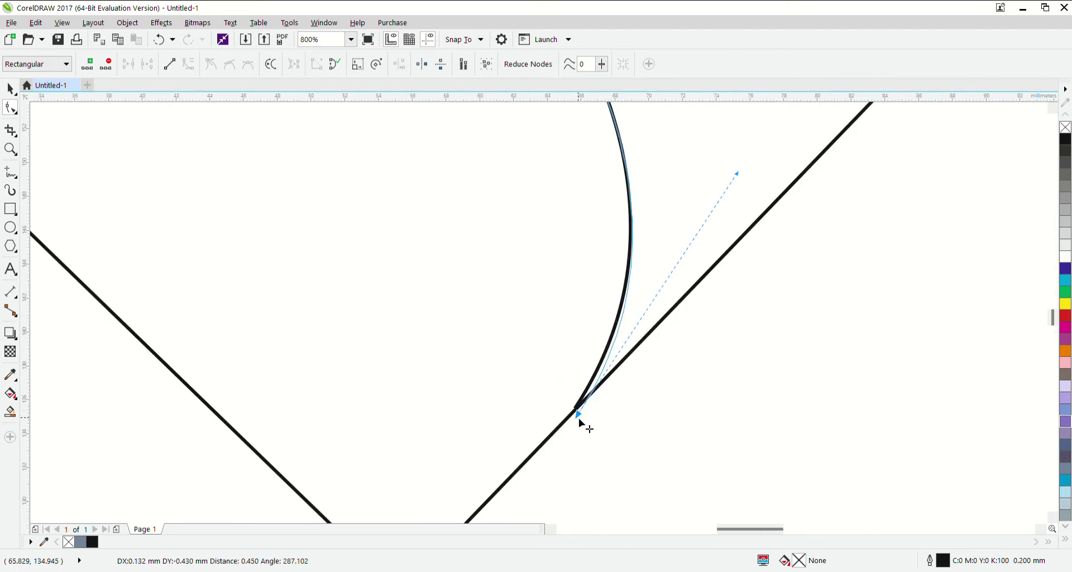
scroll(580, 419, "down", 1)
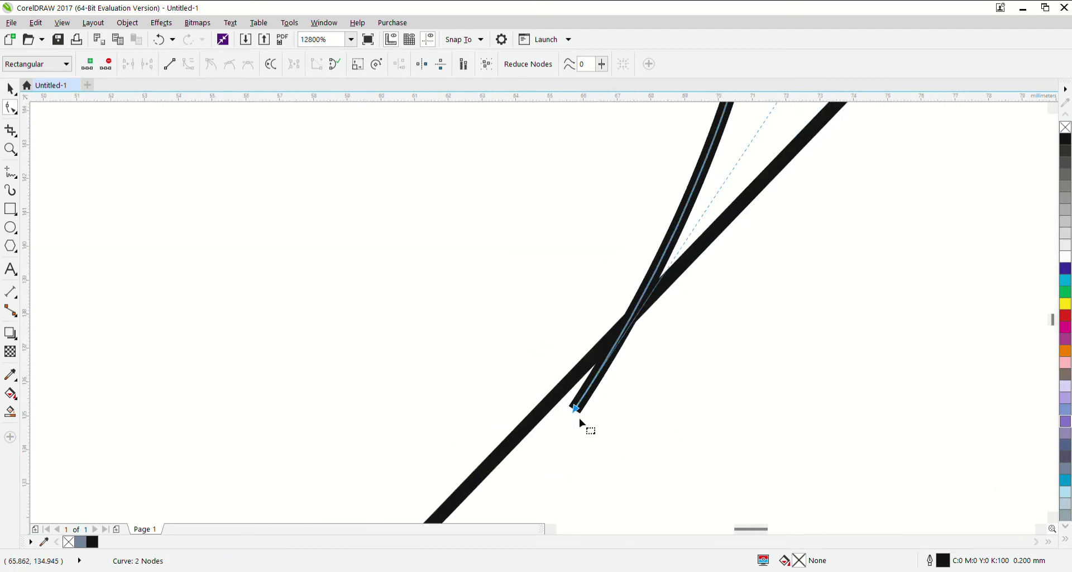
scroll(580, 419, "down", 1)
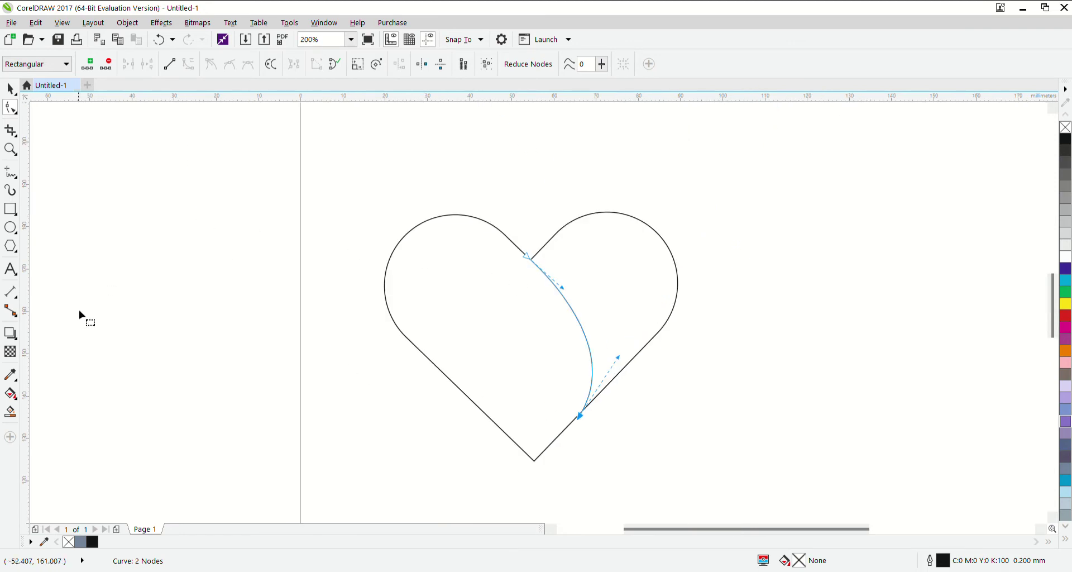
Smart Fill both heart halves grey-blue and move the filled pieces to the right.
left_click(10, 412)
left_click(461, 411)
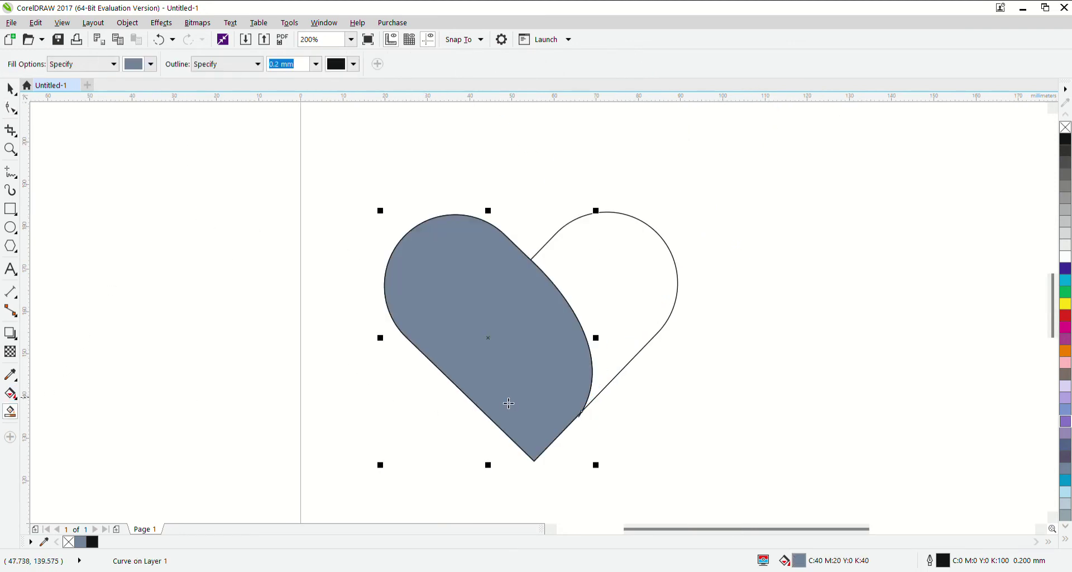
left_click(607, 366)
left_click(9, 89)
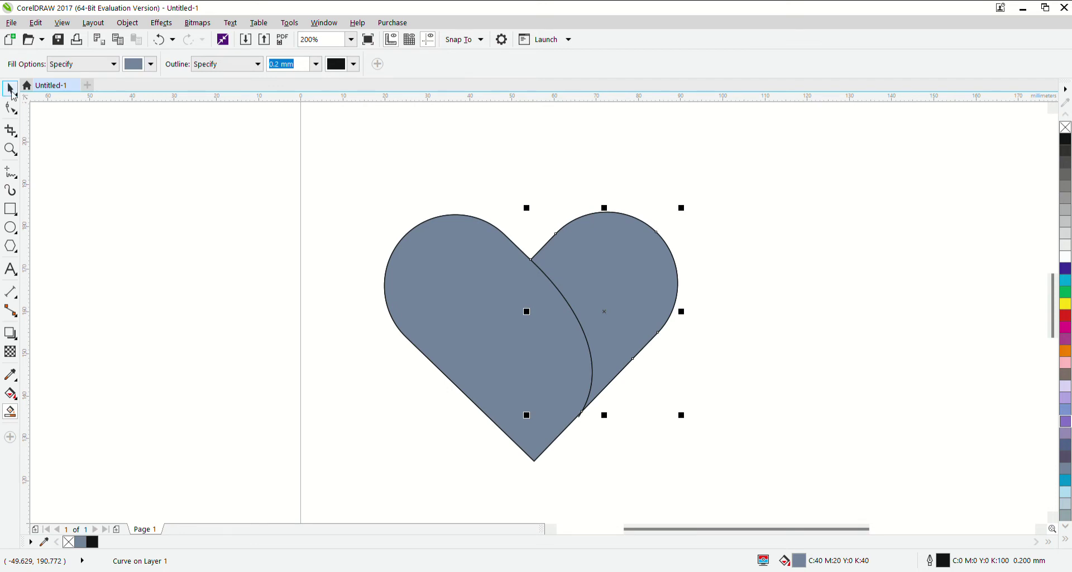
left_click(351, 292)
left_click(530, 337)
left_click(608, 330, "shift")
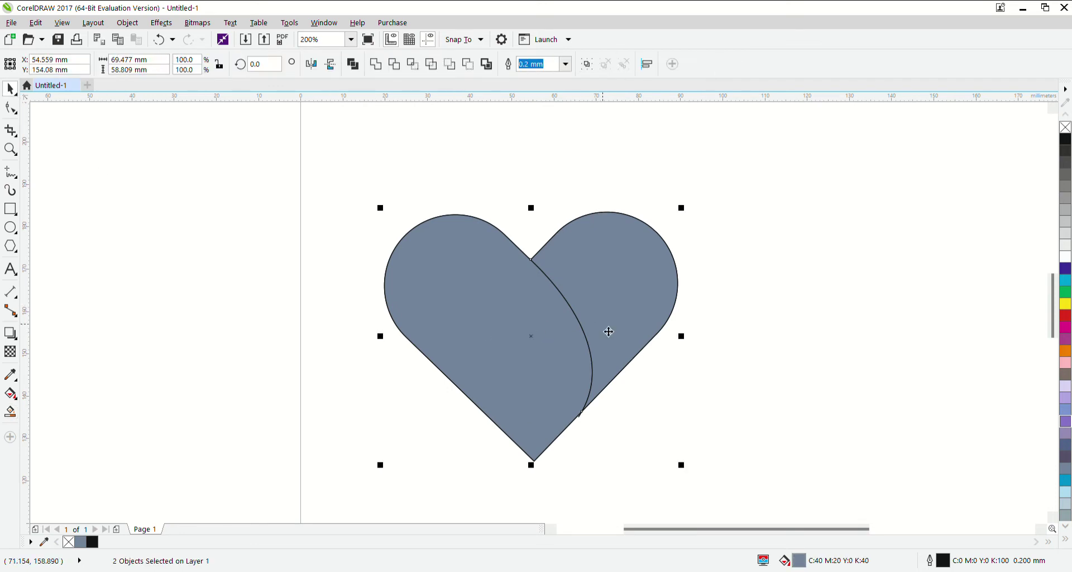
left_click_drag(607, 330, 967, 349)
Delete the original heart outline and dividing curve.
left_click(539, 290)
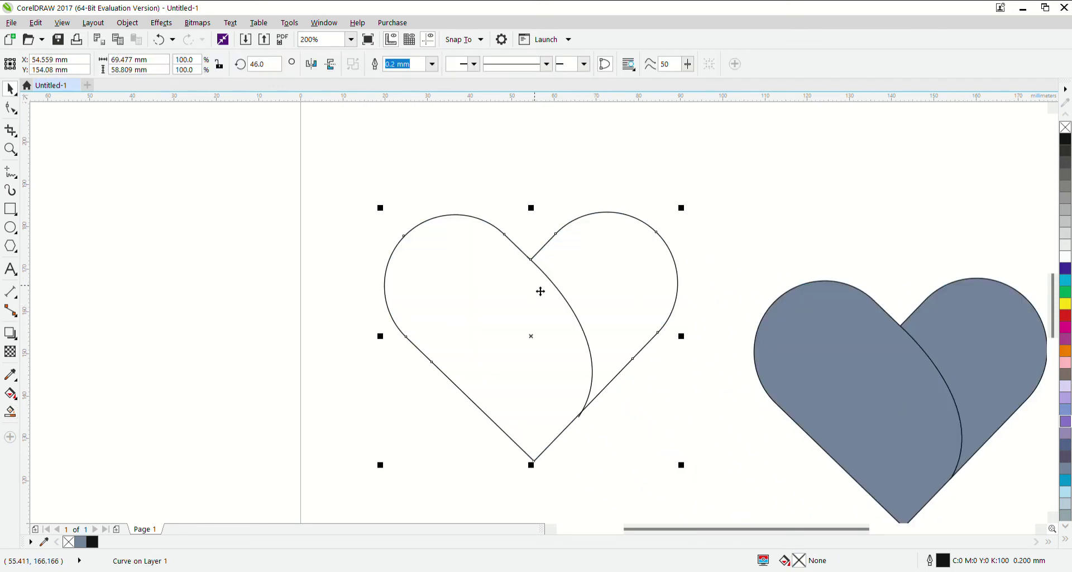
left_click_drag(243, 153, 307, 223)
left_click_drag(692, 474, 696, 481)
key("Delete")
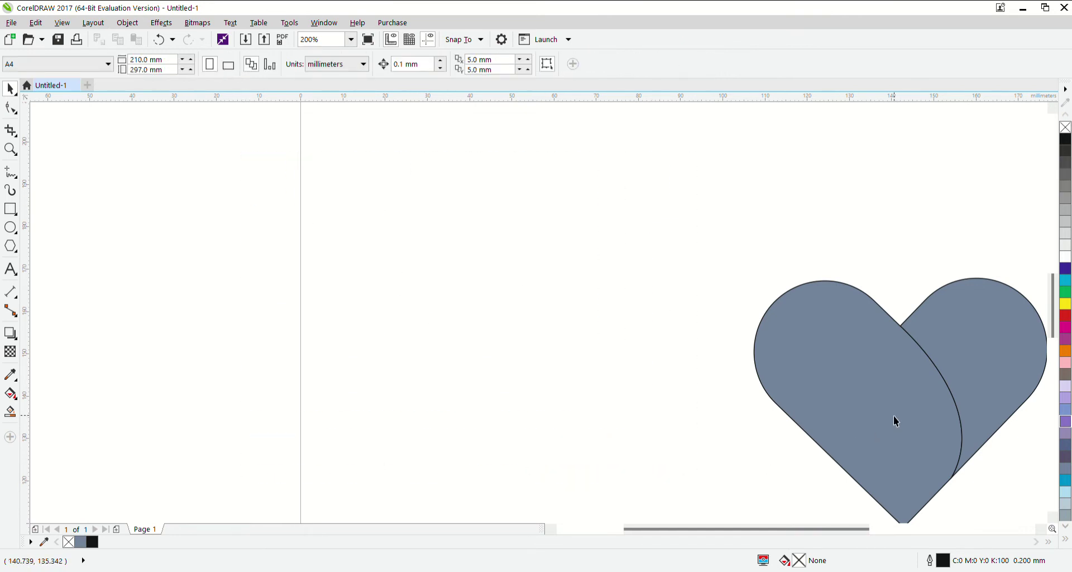
Fill both heart halves solid red, then select only the right half.
scroll(859, 394, "right", 3)
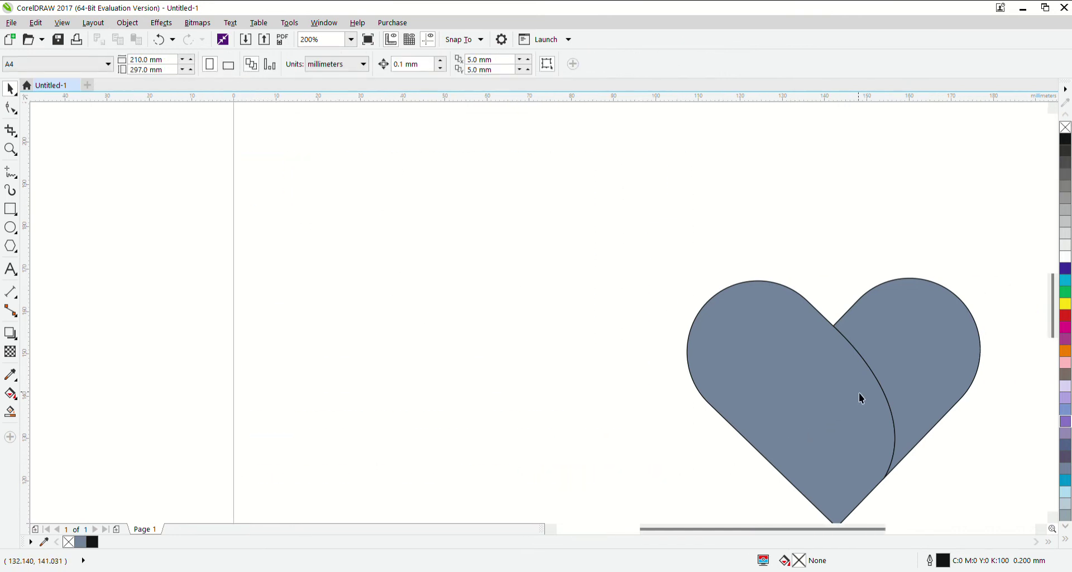
key("ctrl+a")
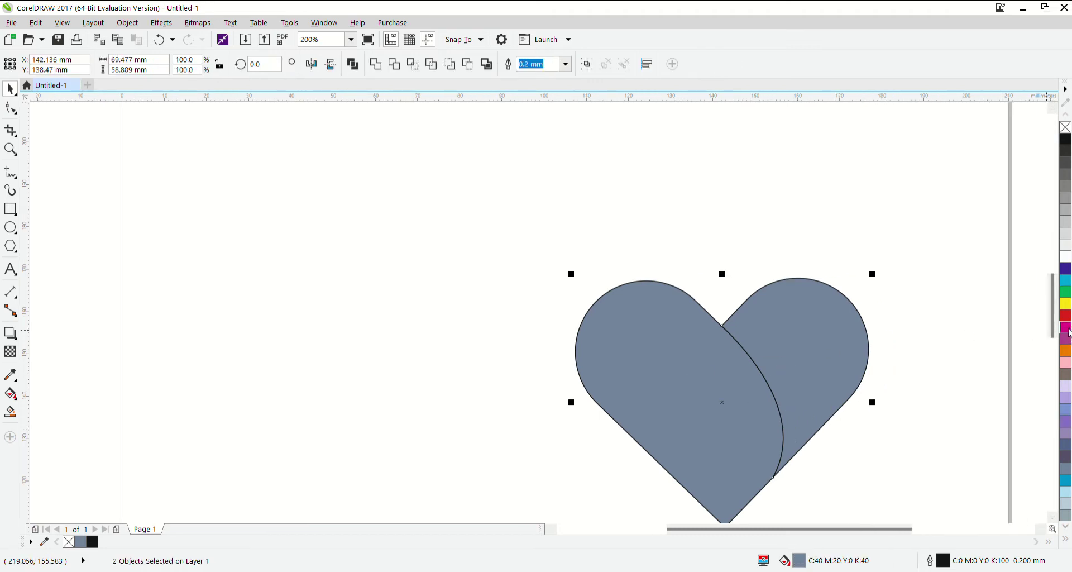
left_click(1065, 327)
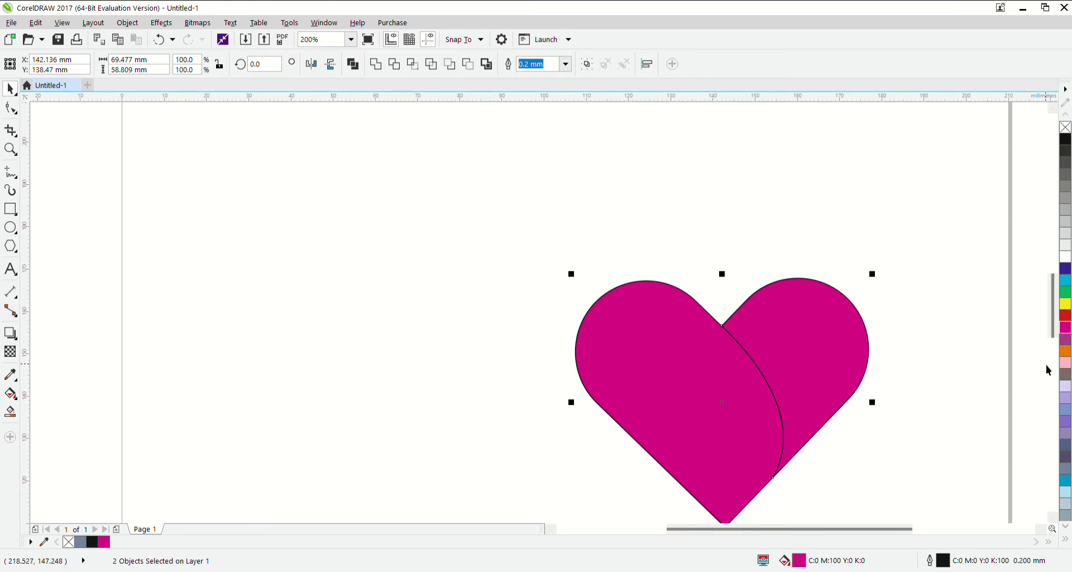
left_click(1065, 315)
left_click(999, 314)
left_click(768, 360)
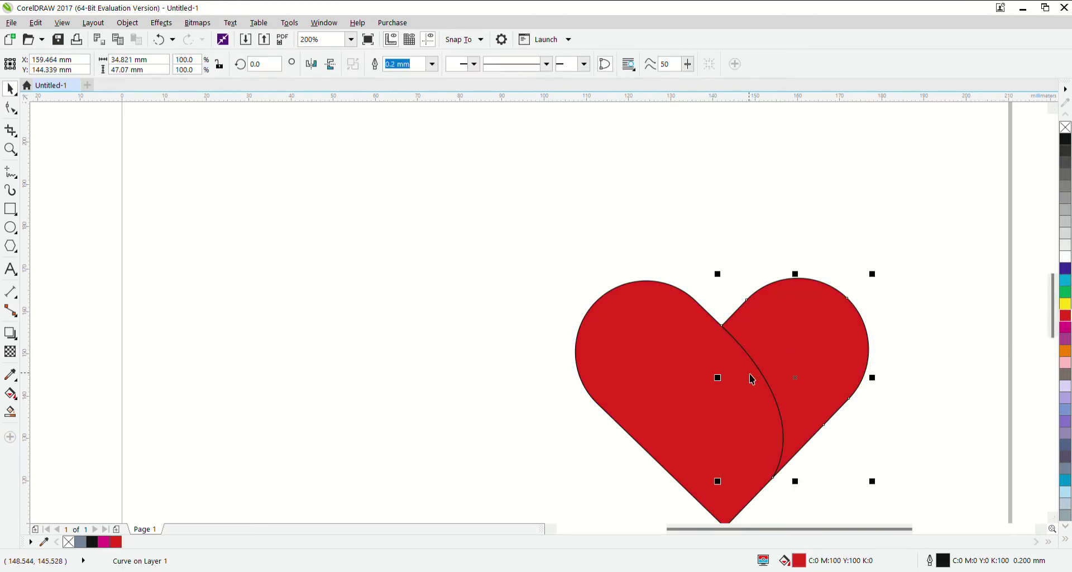
left_click(10, 393)
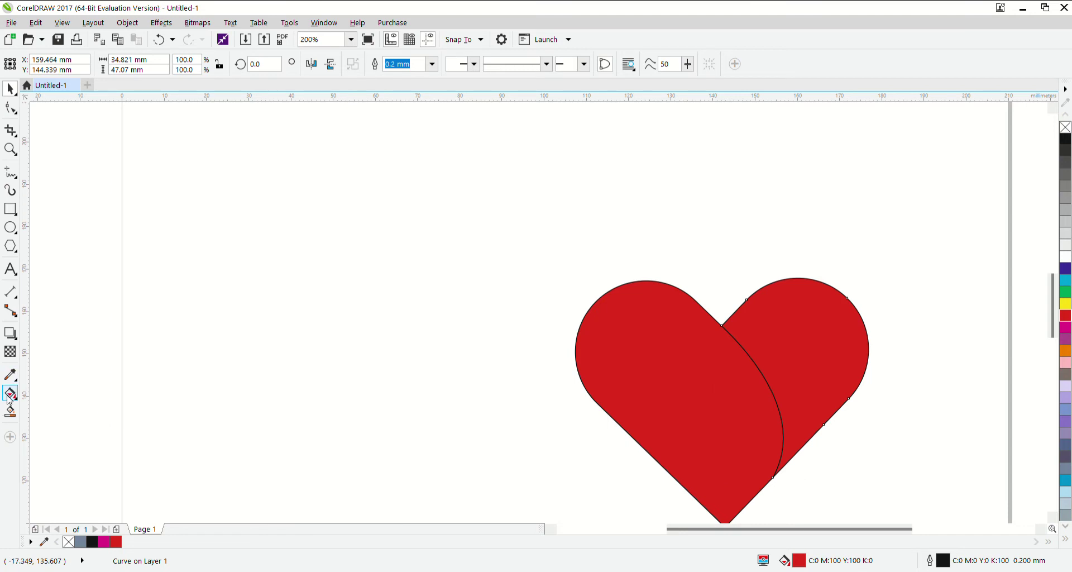
Apply a diagonal red-to-white gradient to the right half, discarding a horizontal retry.
left_click_drag(663, 316, 726, 486)
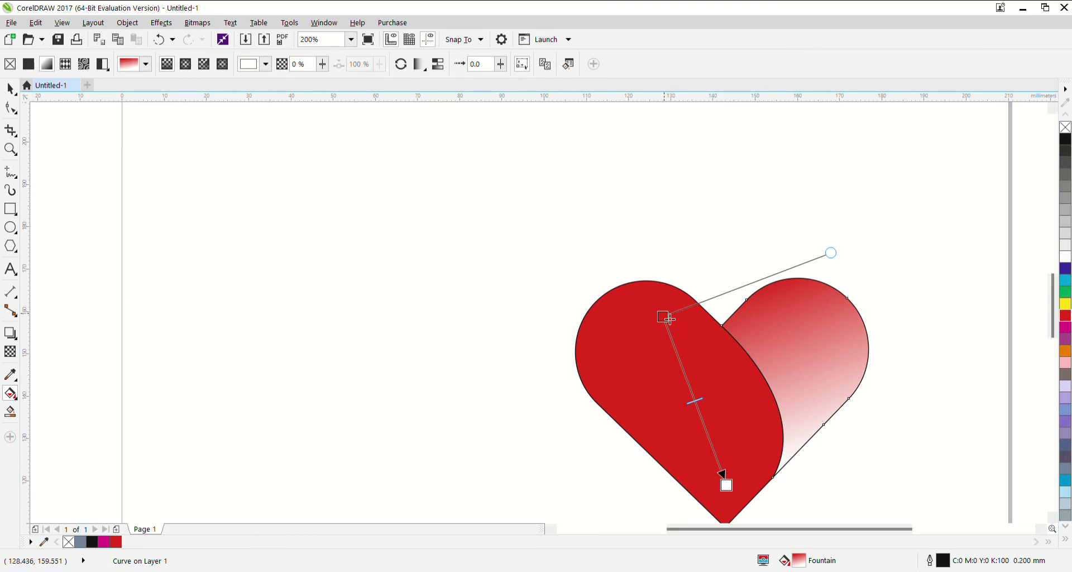
left_click(799, 314)
left_click_drag(665, 317, 801, 320)
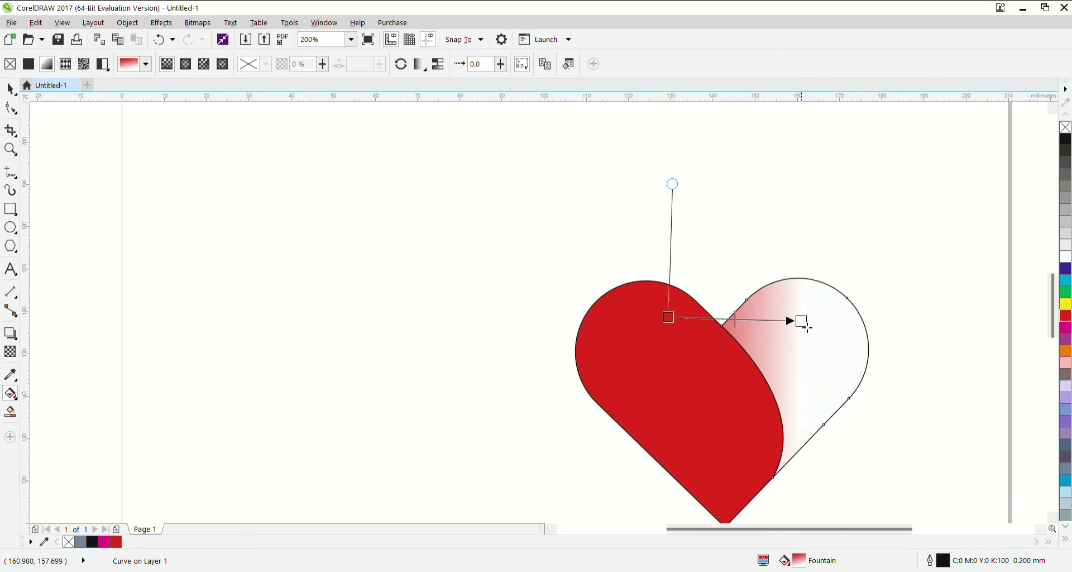
key("ctrl+z")
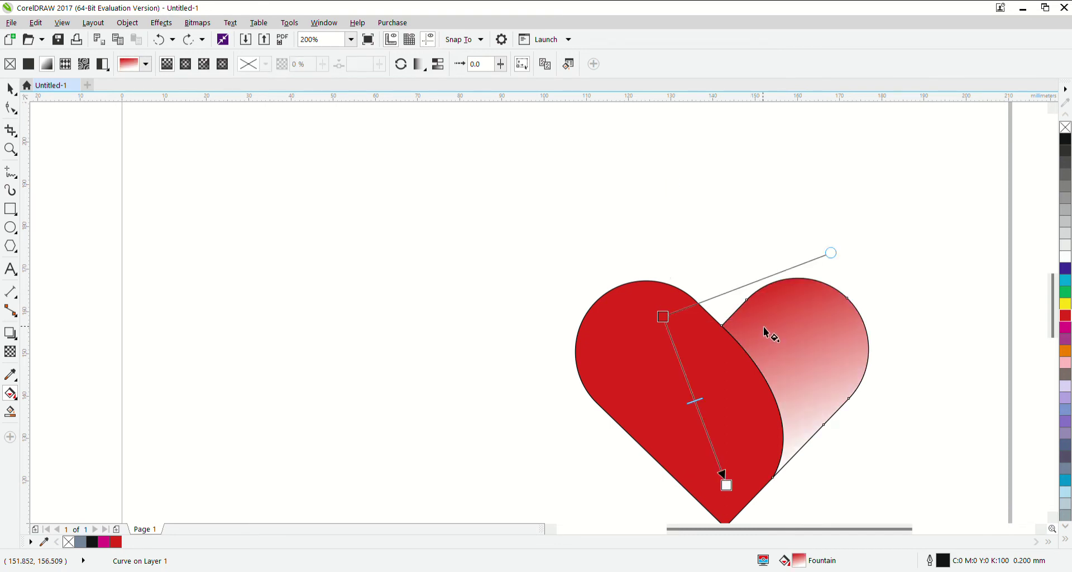
key("space")
Give the left half a downward red-to-magenta gradient.
key("Escape")
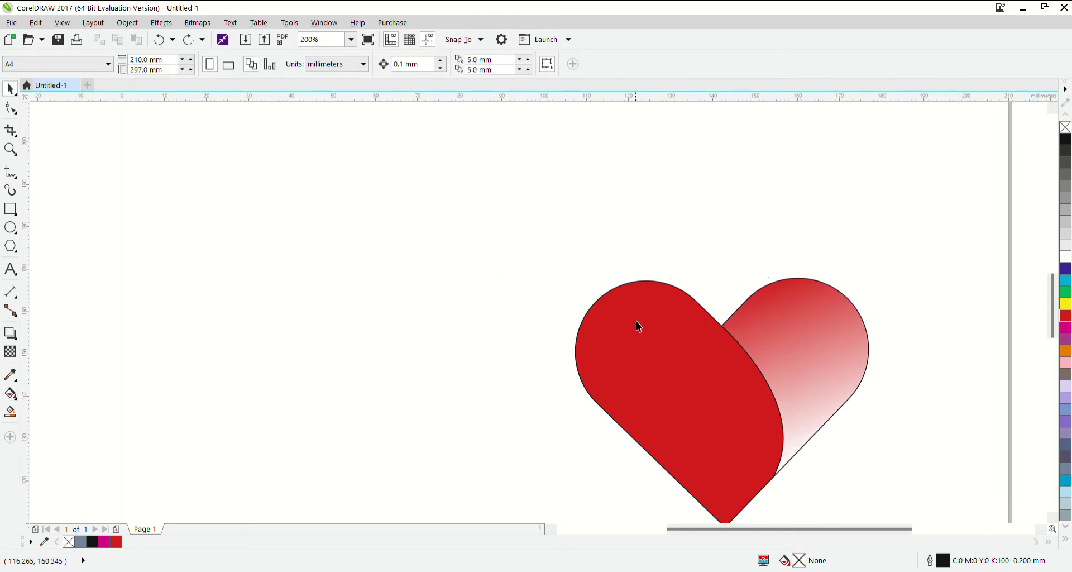
key("space")
left_click(696, 350)
left_click_drag(647, 314, 723, 503)
left_click(1066, 330)
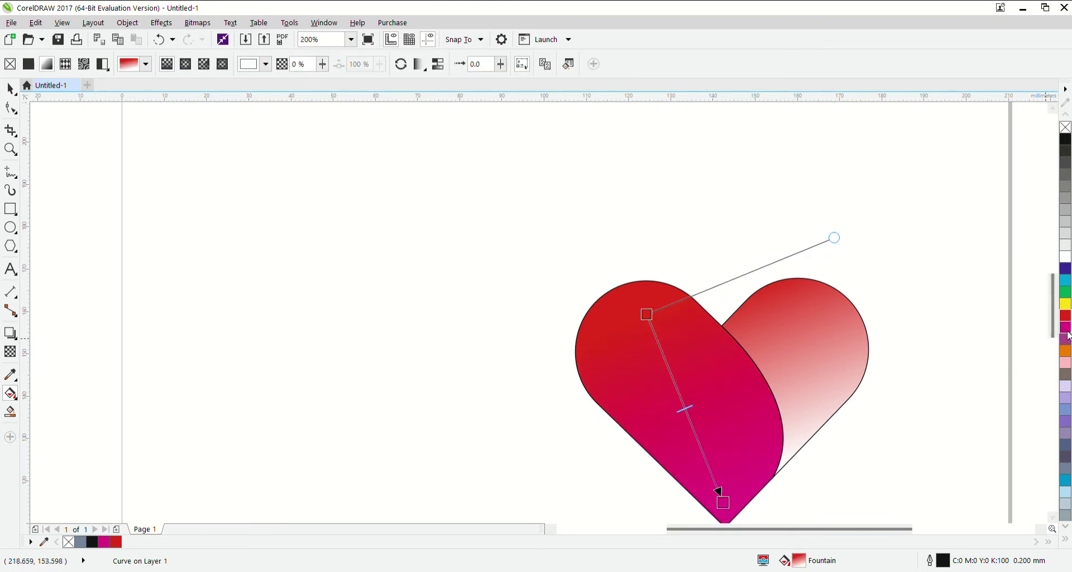
Redraw the right half's gradient and change its white end to magenta.
left_click(812, 345)
key("space")
left_click(814, 343)
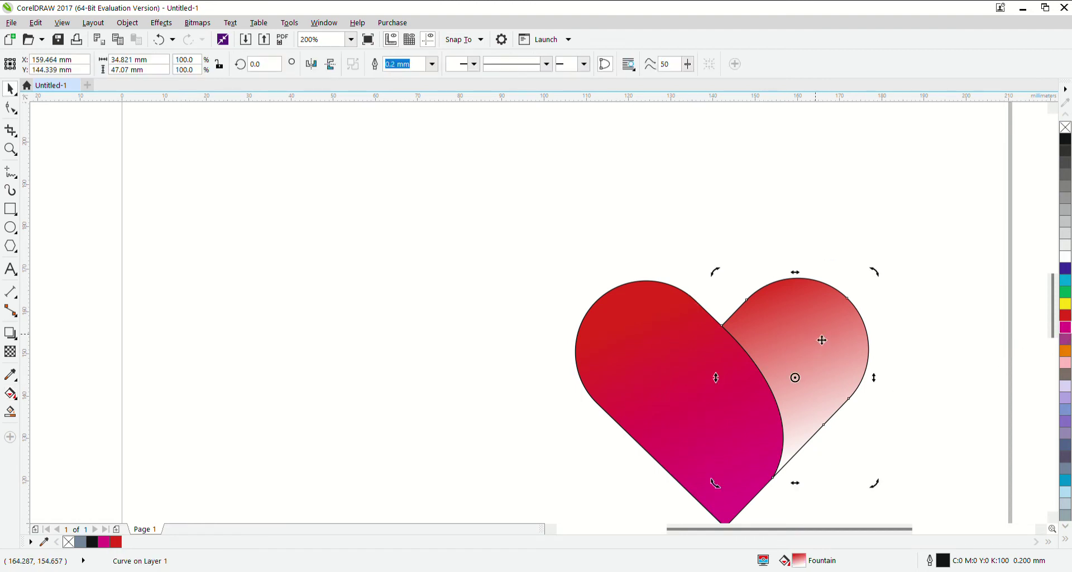
left_click(816, 338)
key("space")
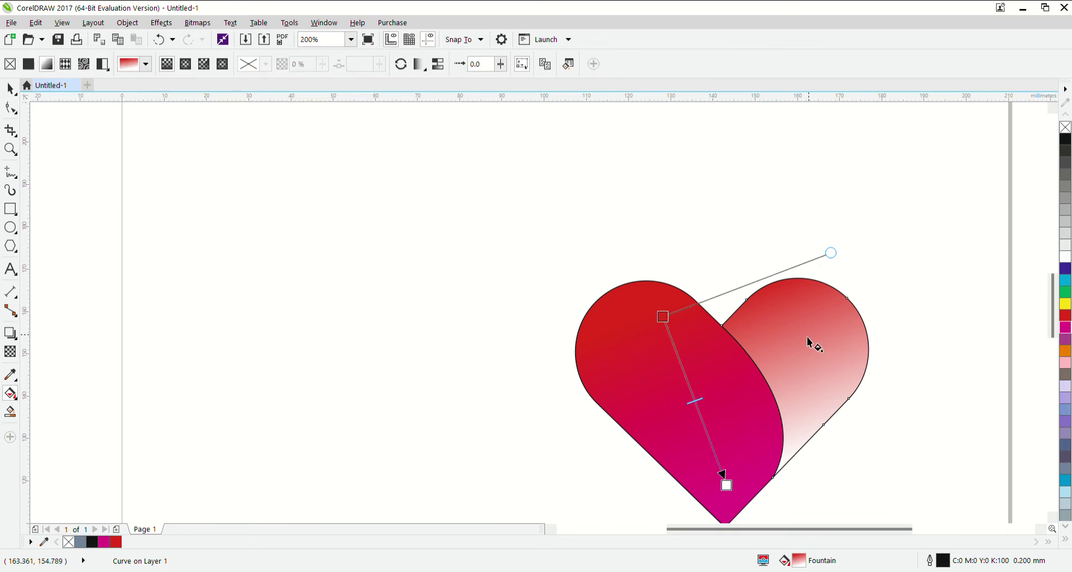
left_click_drag(826, 321, 766, 380)
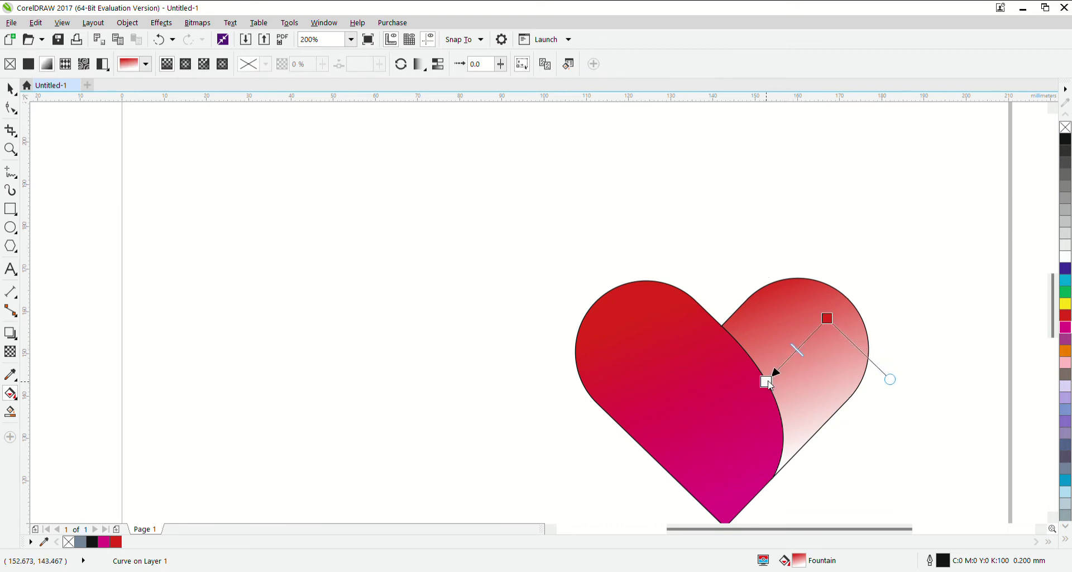
left_click(1066, 337)
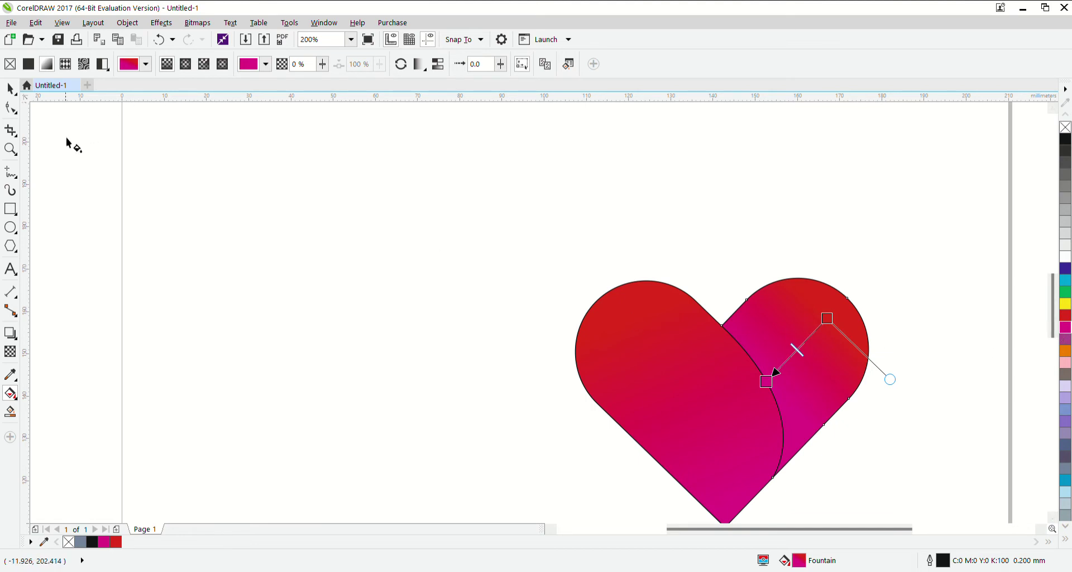
left_click(11, 89)
left_click(591, 285)
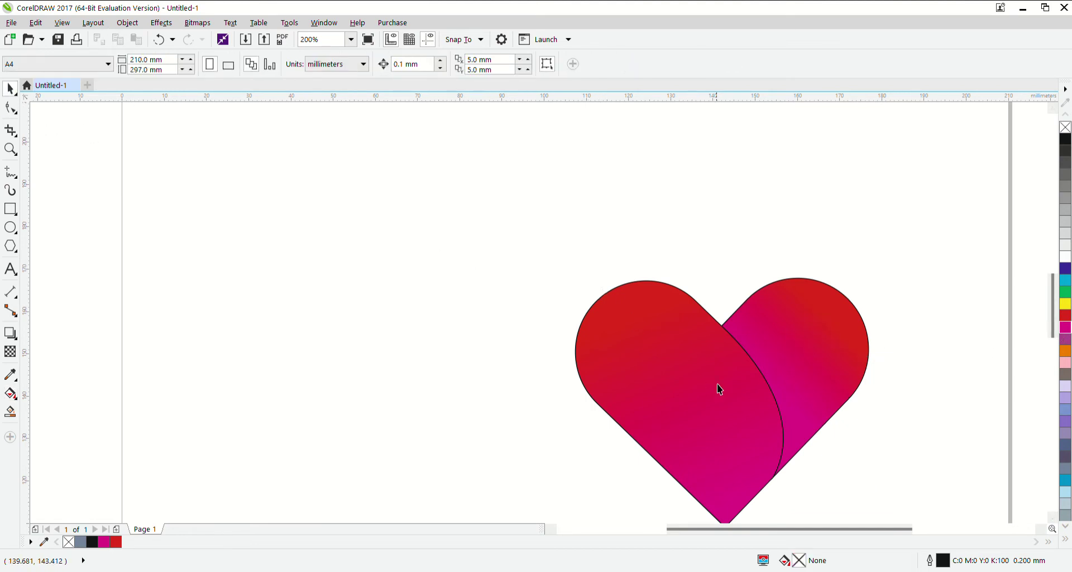
left_click(746, 375)
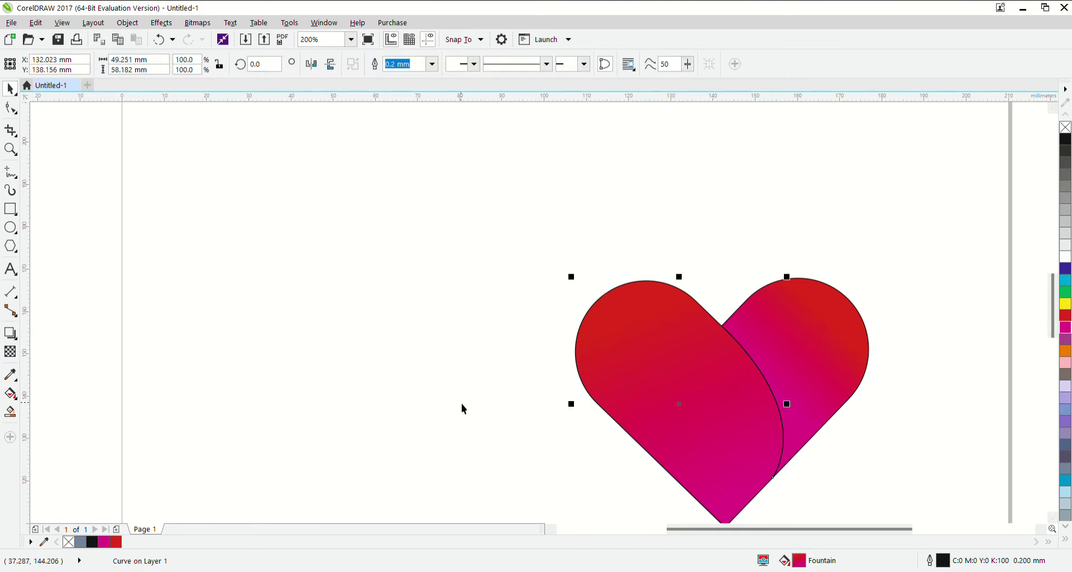
left_click(10, 332)
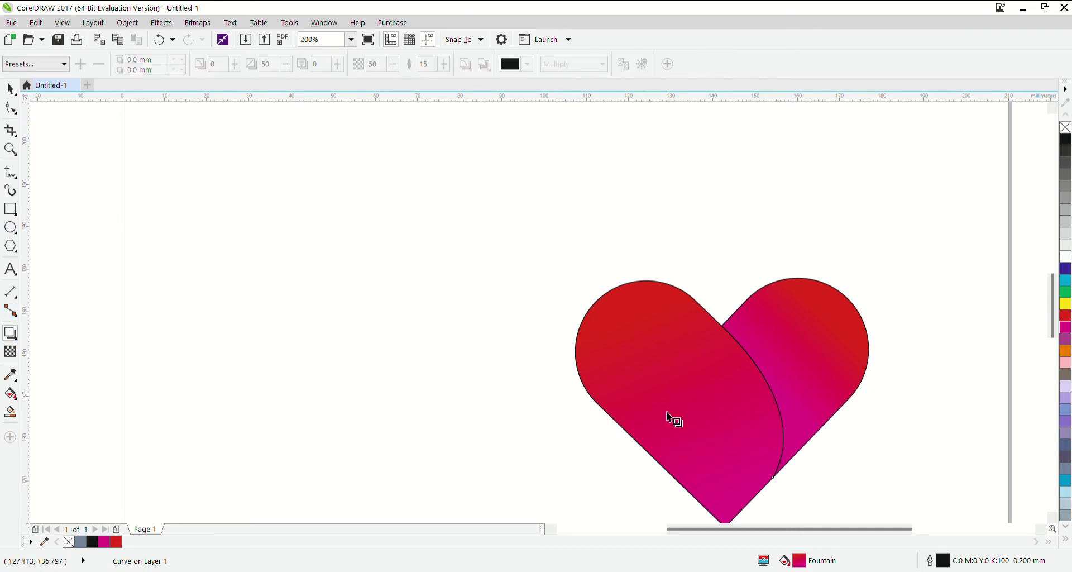
left_click_drag(680, 404, 679, 401)
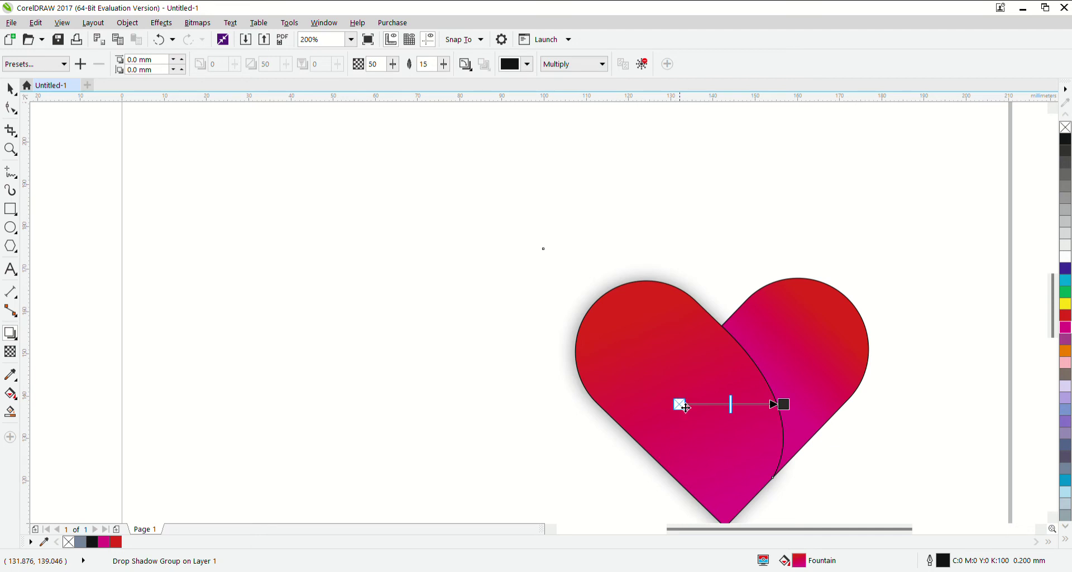
key("ctrl+z")
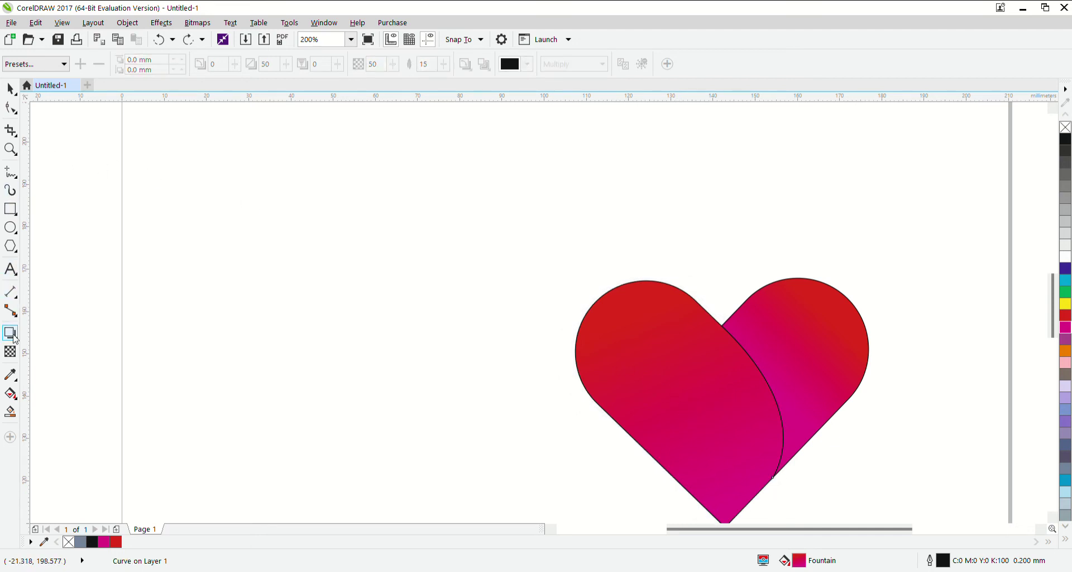
Re-angle the left half's gradient and turn its magenta end cyan.
left_click(10, 393)
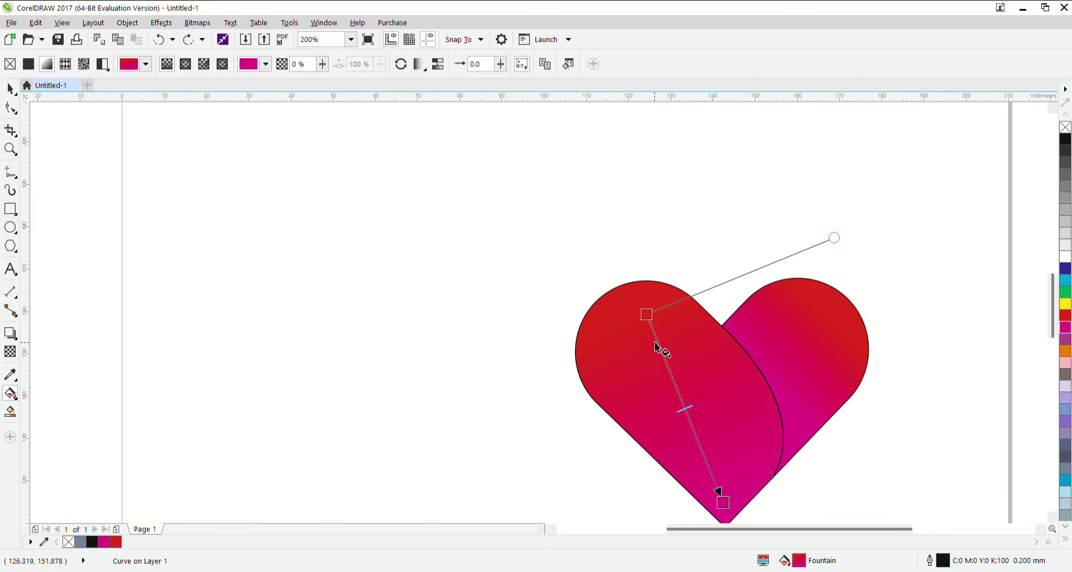
left_click_drag(646, 314, 749, 363)
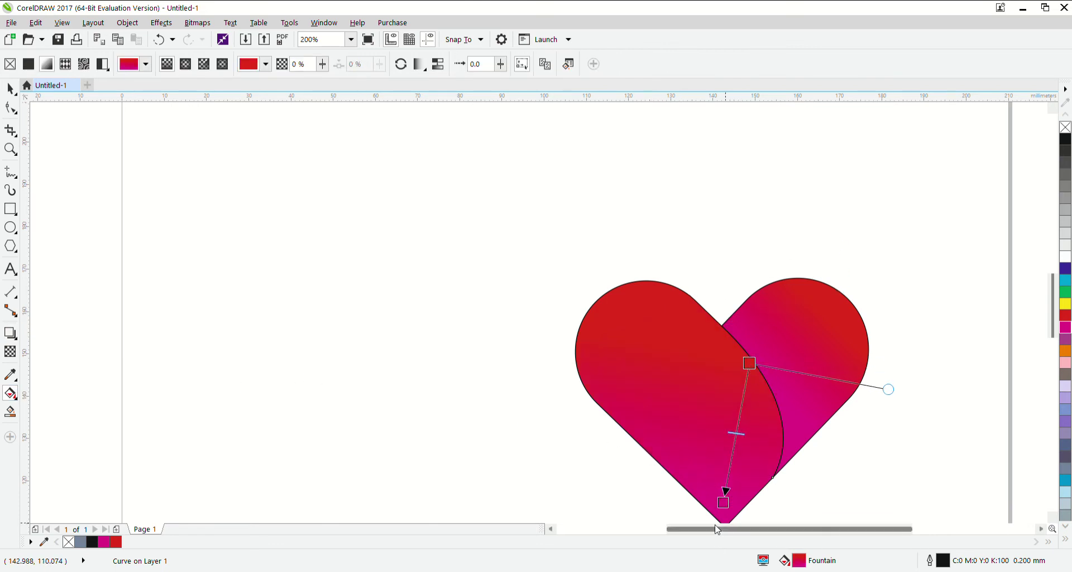
left_click_drag(723, 502, 672, 509)
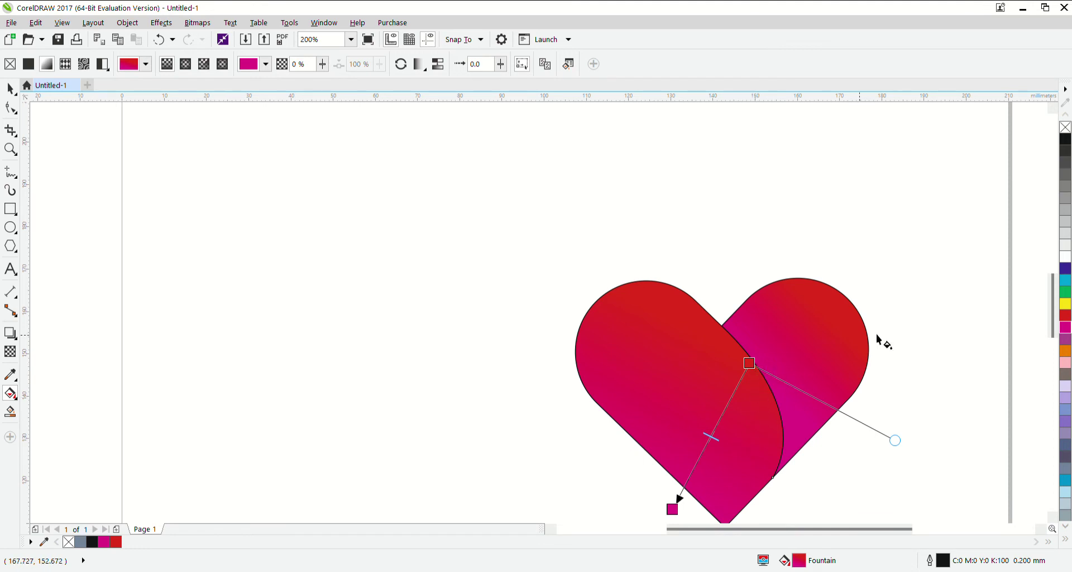
left_click(1065, 279)
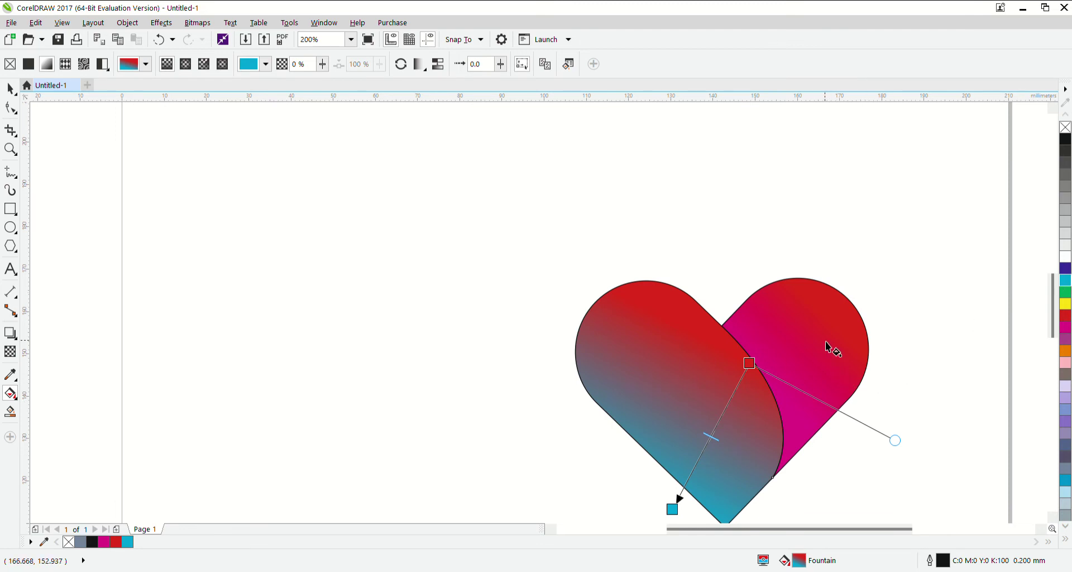
Recolour the right half's gradient to run dark purple to cyan.
left_click(834, 354)
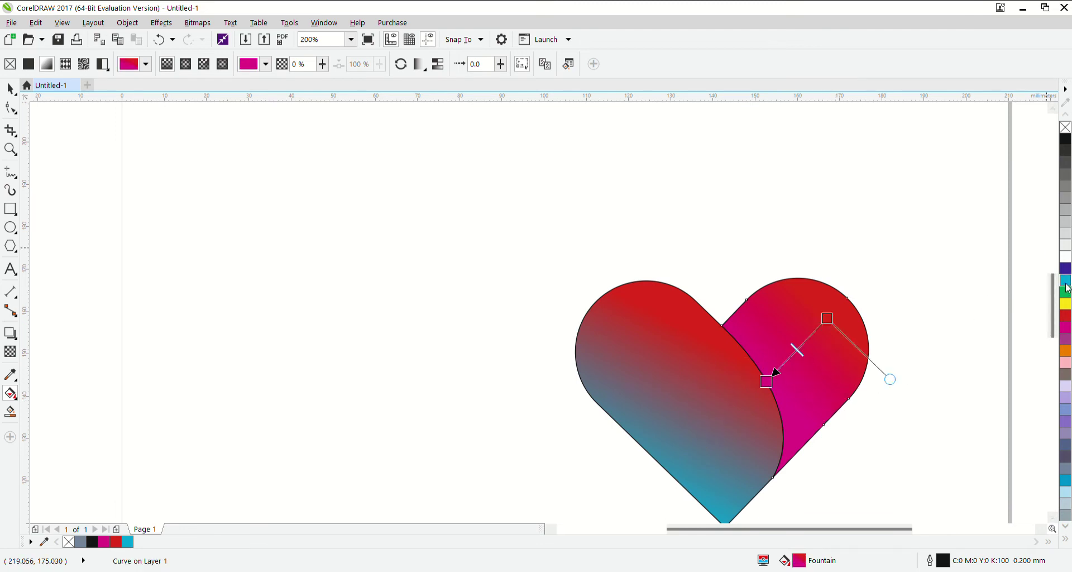
left_click(1064, 279)
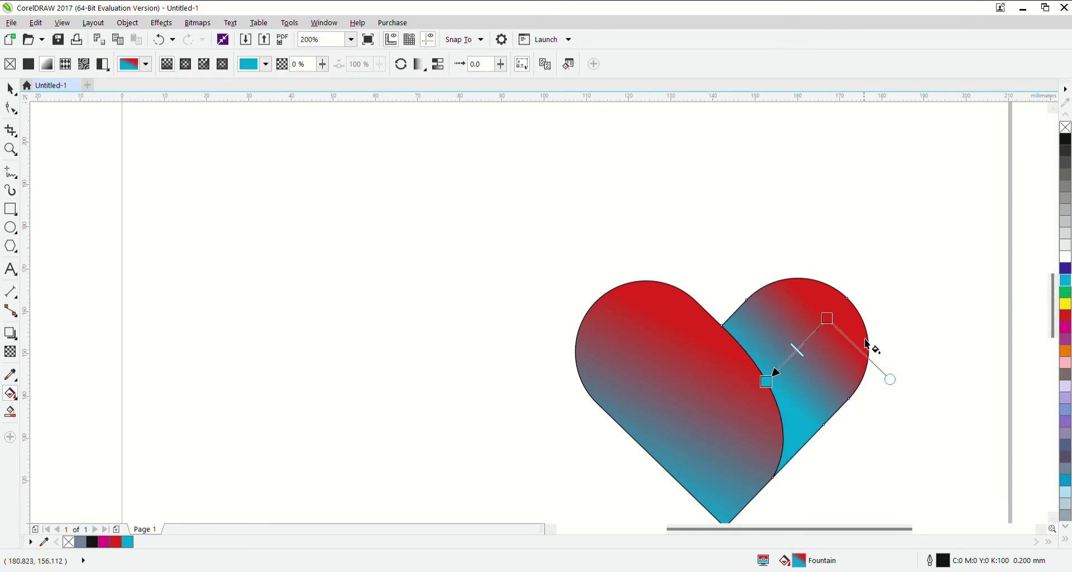
left_click(827, 318)
left_click(1064, 268)
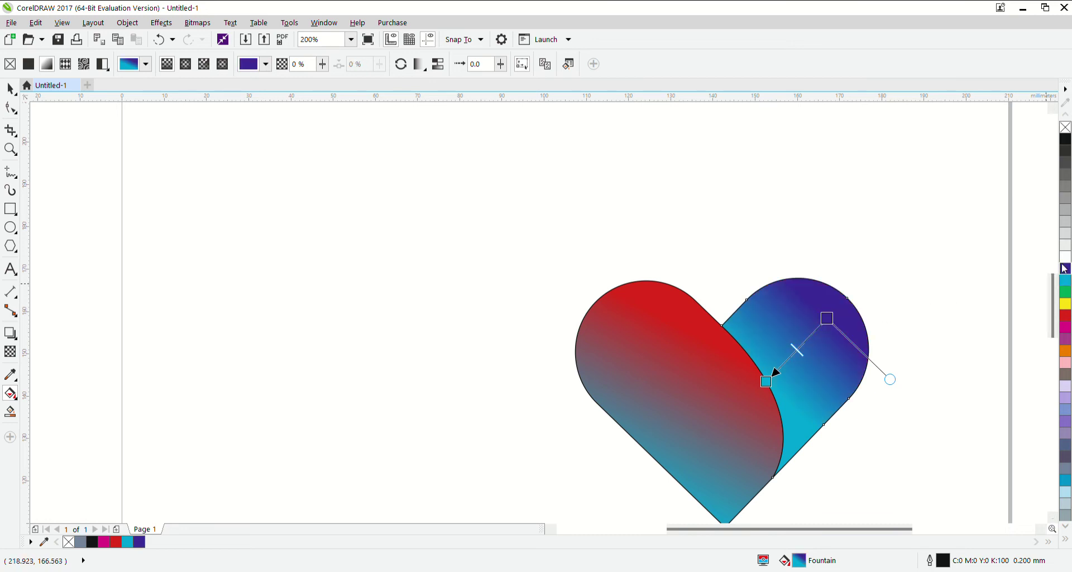
Make the left half's red gradient end dark purple.
left_click(703, 359)
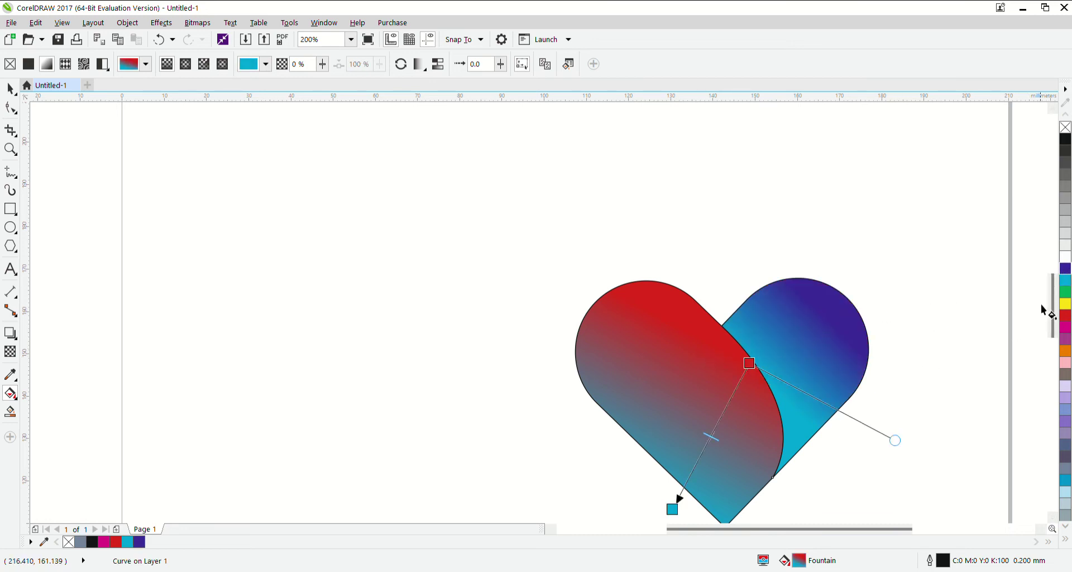
left_click(1064, 268)
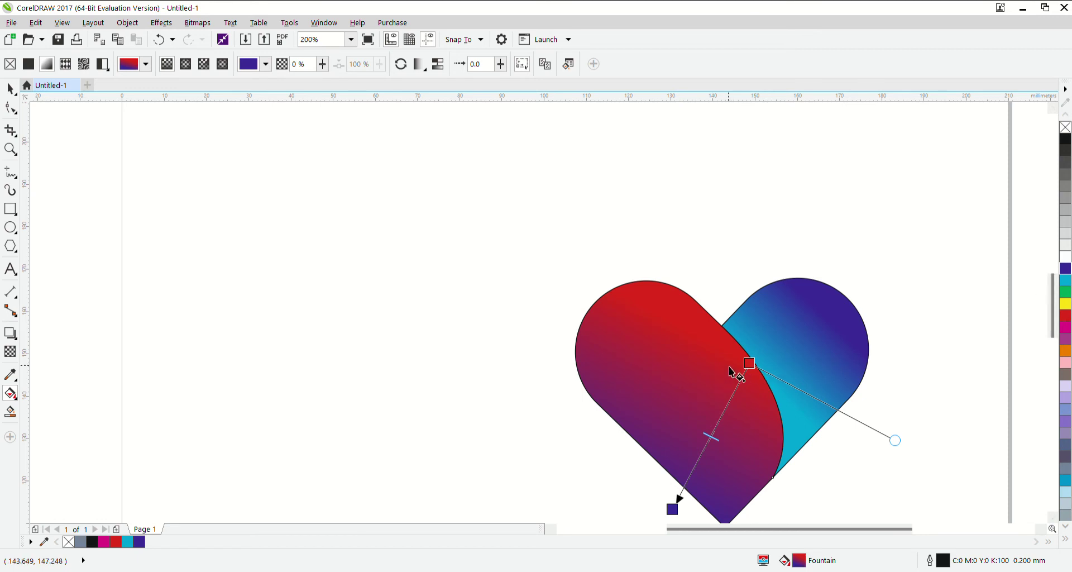
key("ctrl+z")
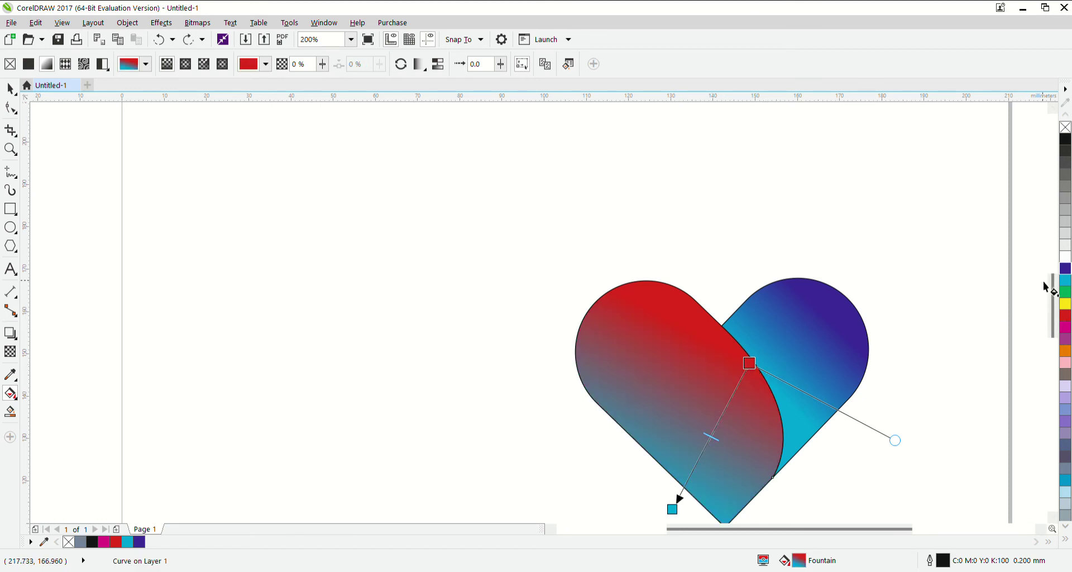
left_click(1064, 269)
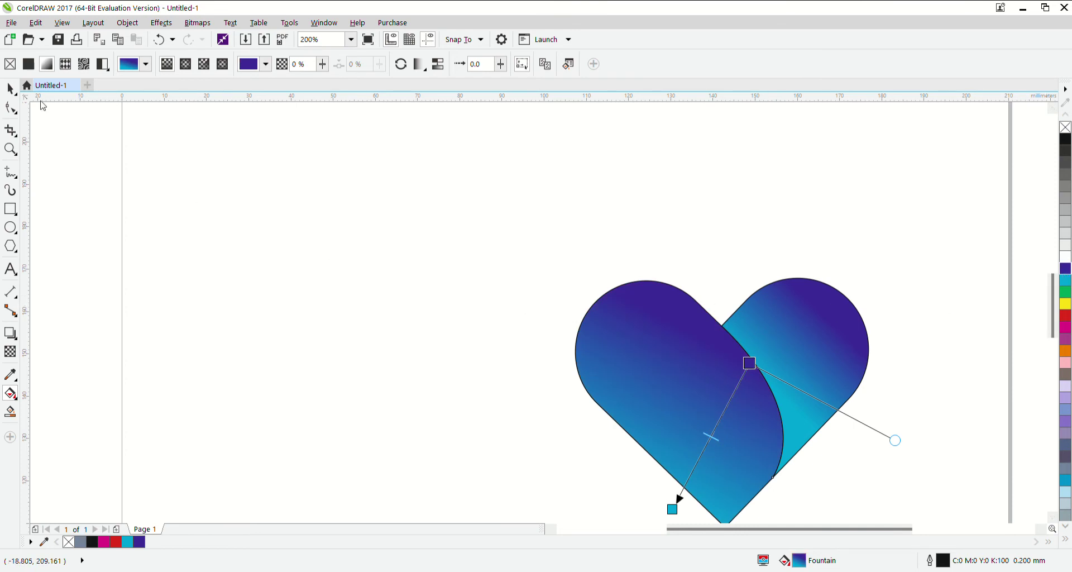
left_click(10, 88)
left_click(100, 132)
Shift the left half's cyan gradient end slightly upward.
left_click(695, 427)
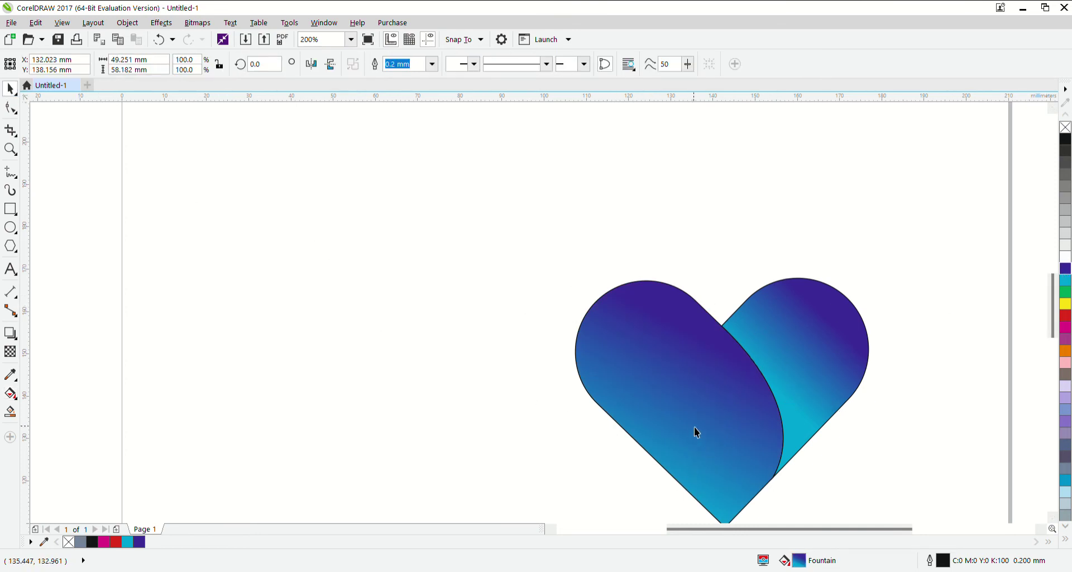
left_click(12, 395)
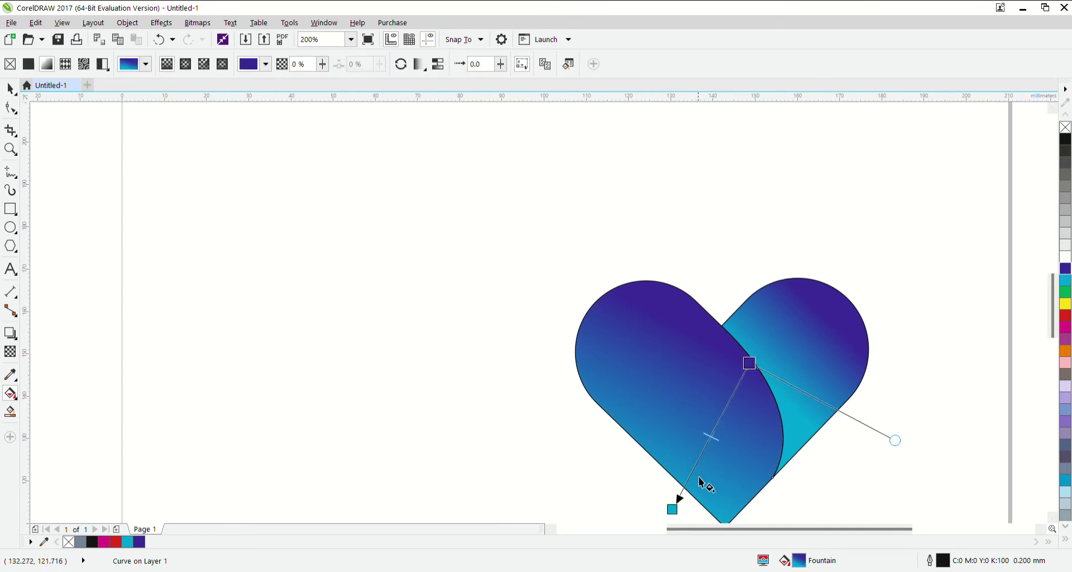
left_click_drag(677, 505, 688, 481)
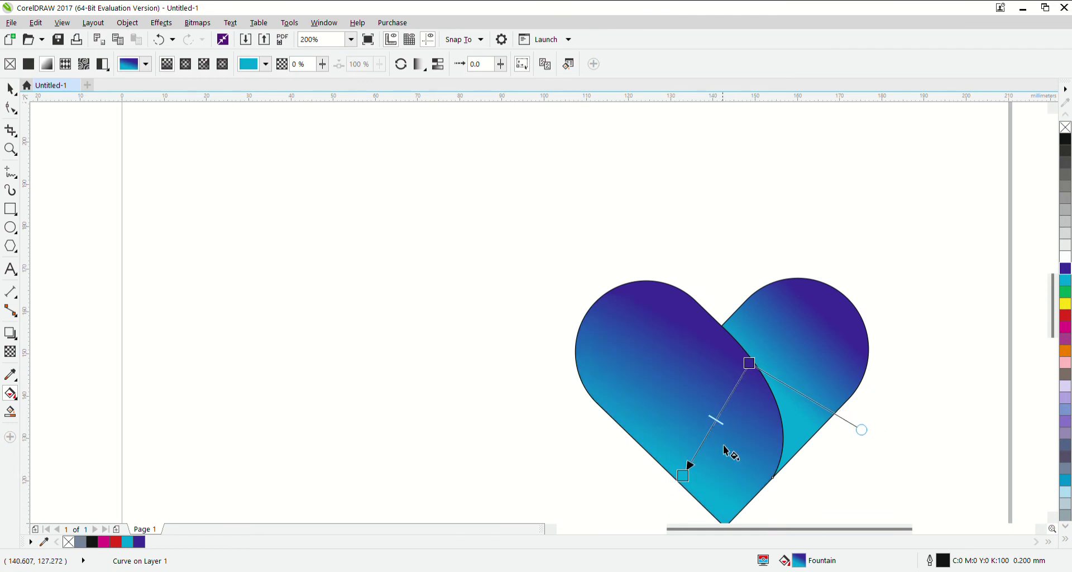
left_click_drag(756, 369, 768, 357)
key("ctrl+z")
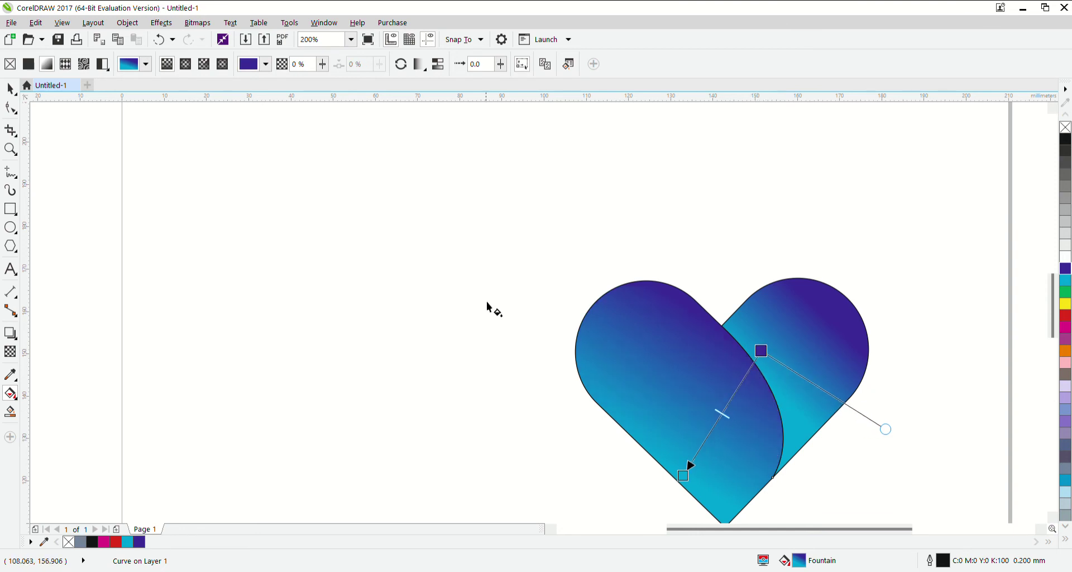
left_click(10, 88)
left_click(209, 187)
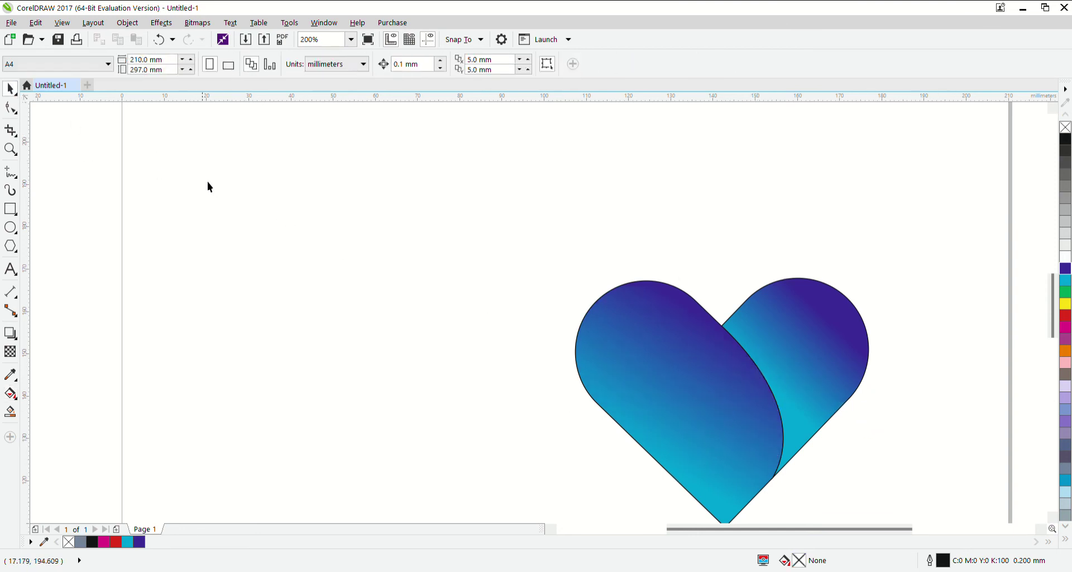
Select both heart halves and remove their black outline.
left_click(735, 383)
left_click(811, 373, "shift")
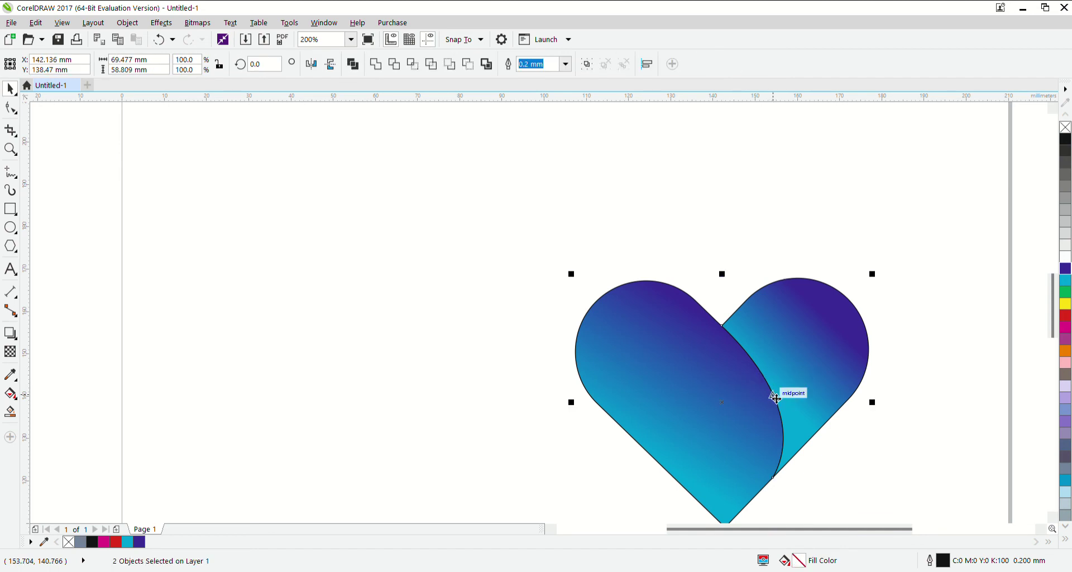
right_click(1065, 127)
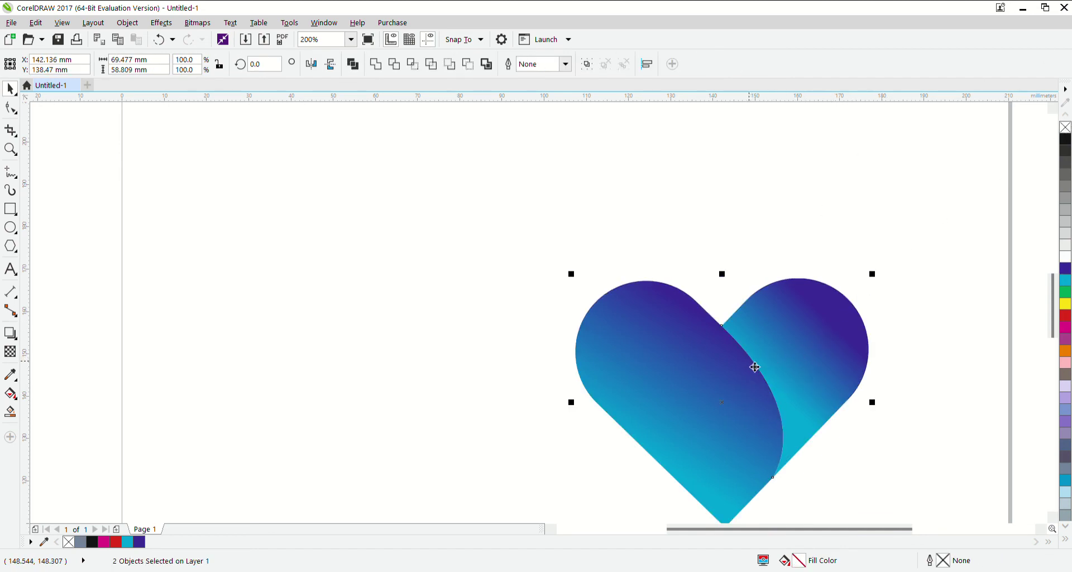
Move the two-piece heart to the middle and scale it up to about 262%.
left_click_drag(754, 364, 566, 286)
scroll(567, 286, "down", 1)
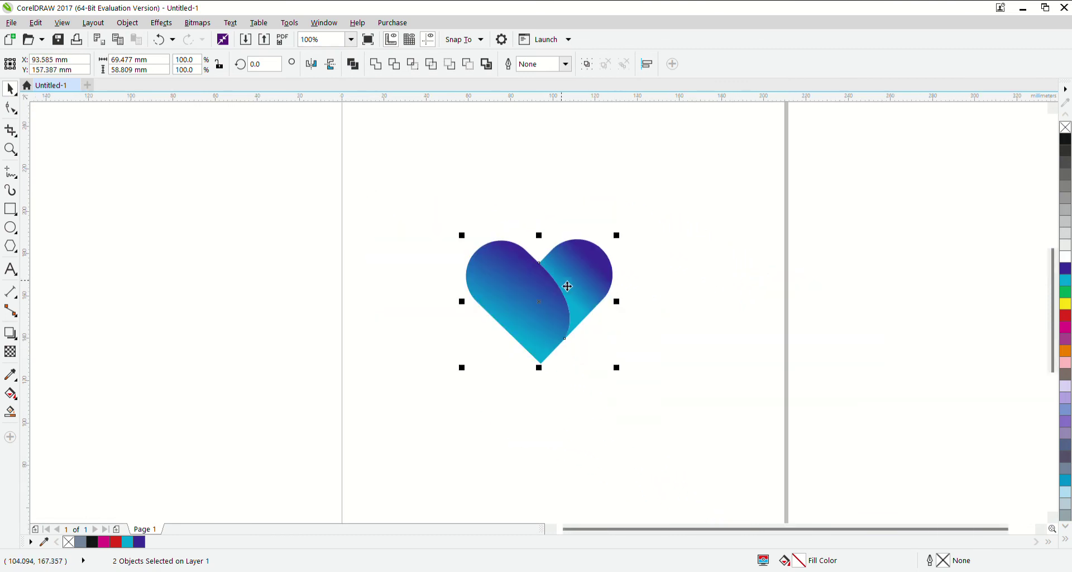
mouse_move(430, 180)
left_mouse_down()
mouse_move(551, 289)
mouse_move(729, 410)
left_mouse_up()
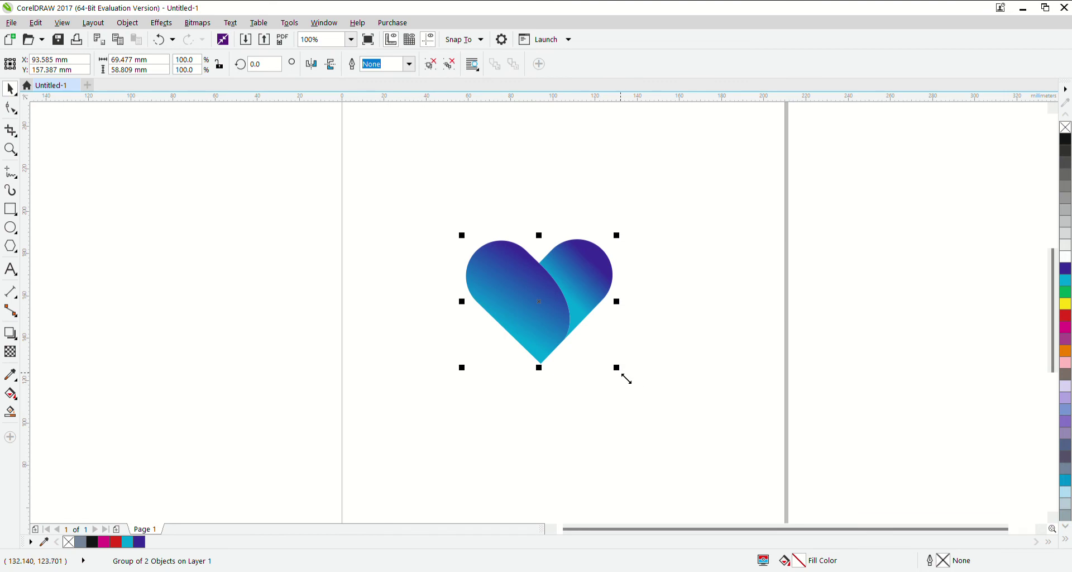
left_click_drag(617, 368, 745, 510)
scroll(680, 416, "down", 2)
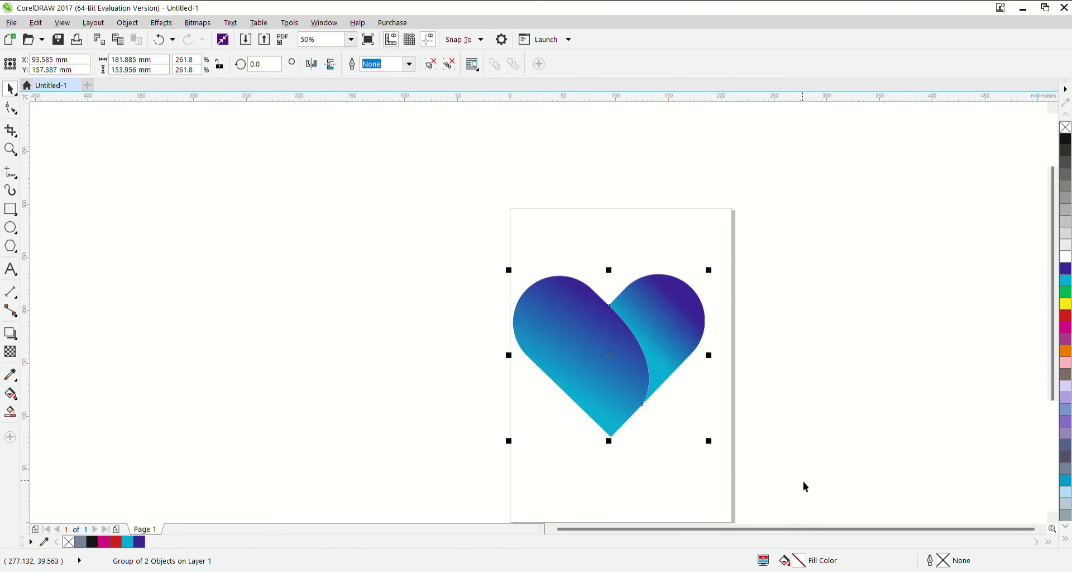
Centre the enlarged heart on the page and reselect the heart group.
key("p")
left_click(913, 444)
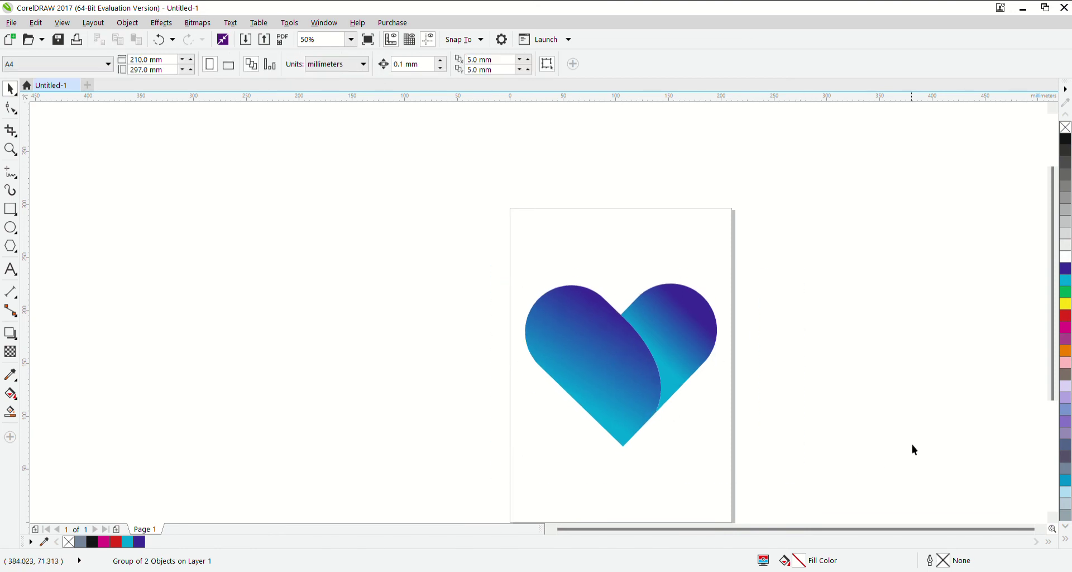
left_click(627, 434)
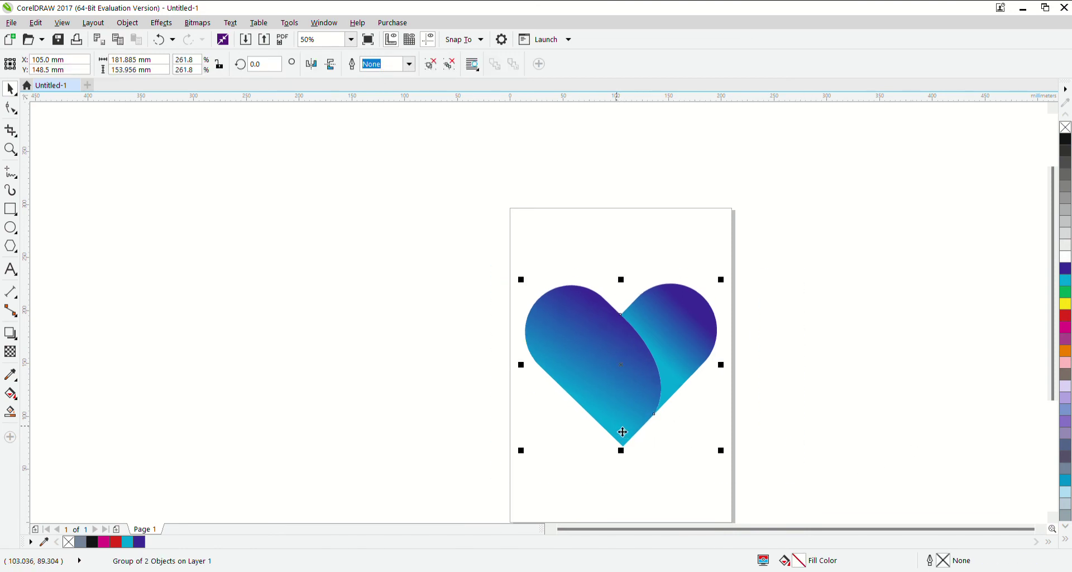
Draw a wide flat ellipse below the heart, filled black with no outline.
left_click(10, 227)
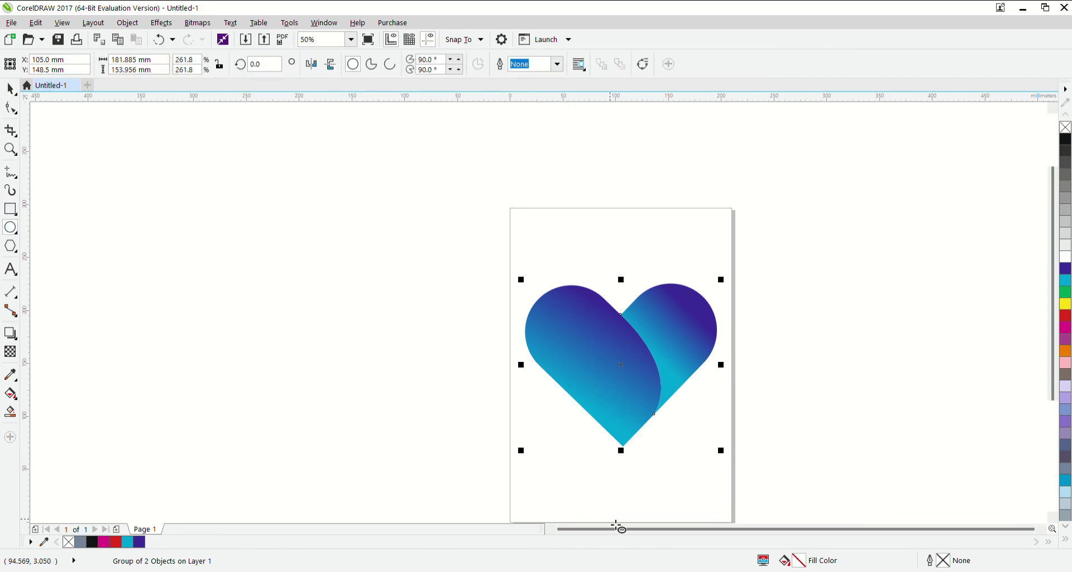
left_click_drag(575, 481, 693, 497)
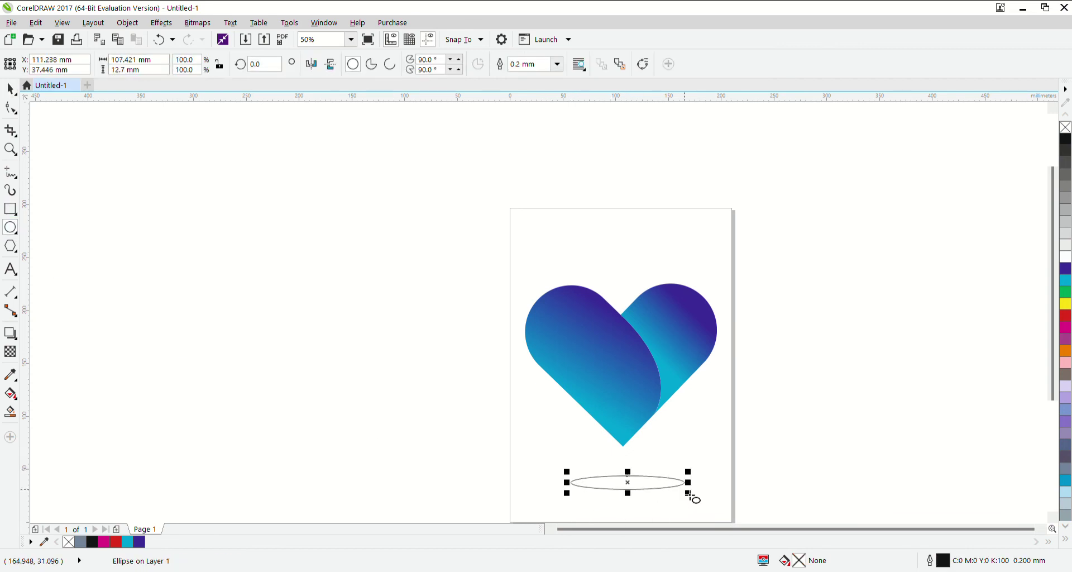
left_click(1067, 144)
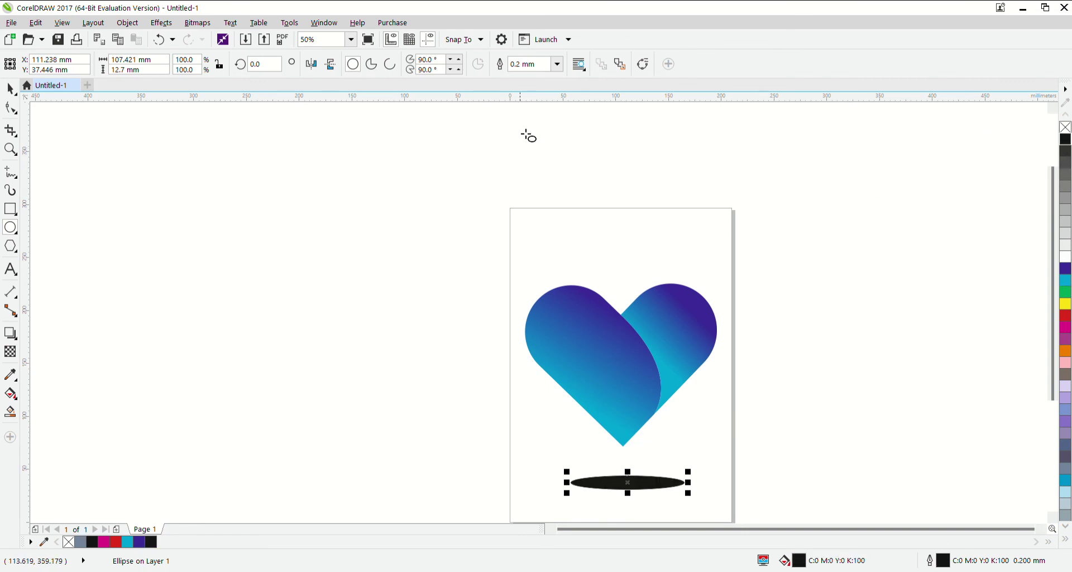
right_click(1065, 127)
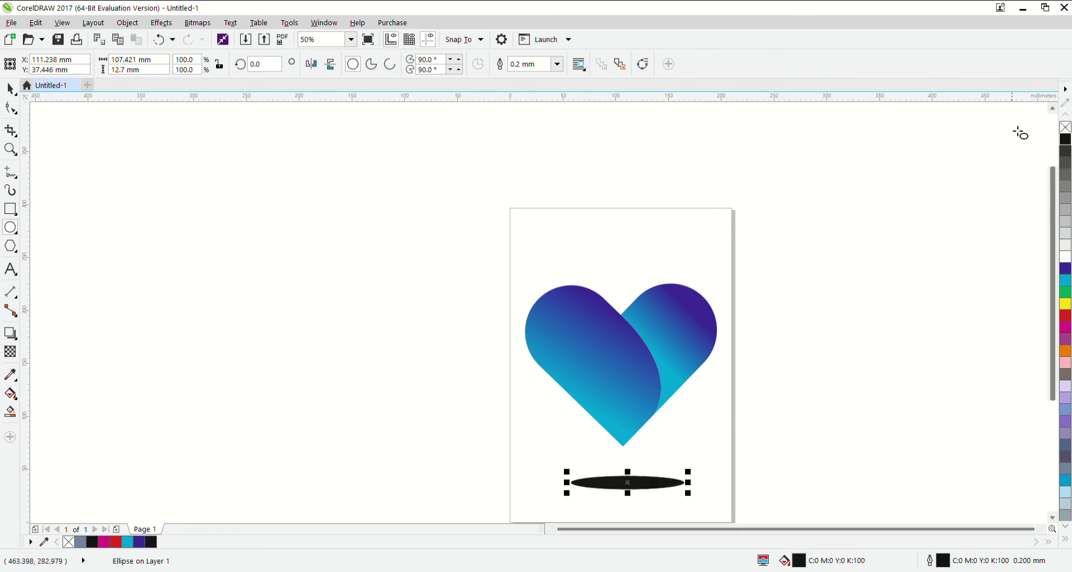
Convert the black ellipse to a bitmap and apply a Gaussian Blur for a soft shadow.
left_click(217, 41)
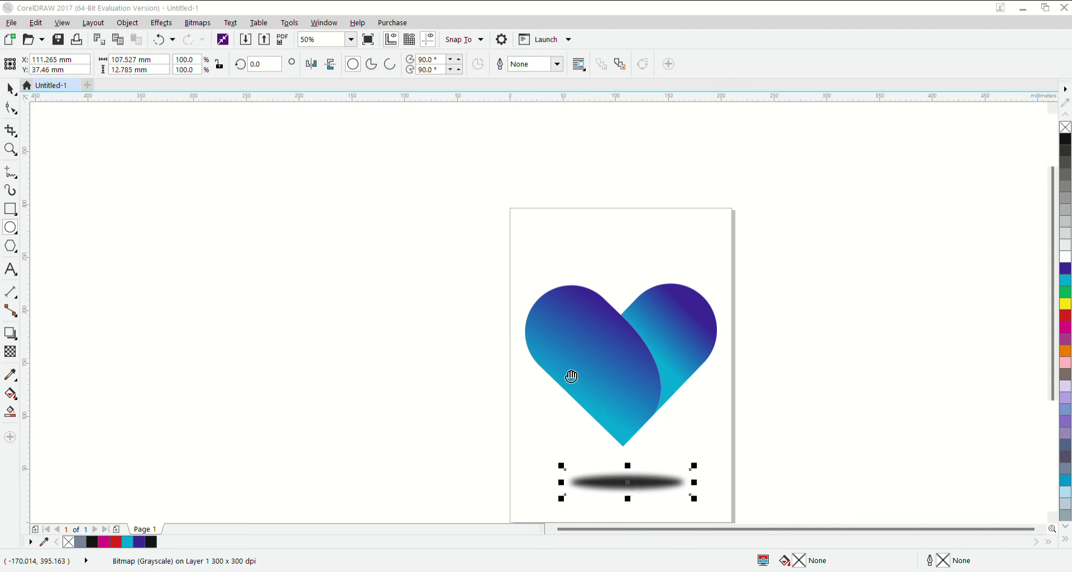
key("ctrl+r")
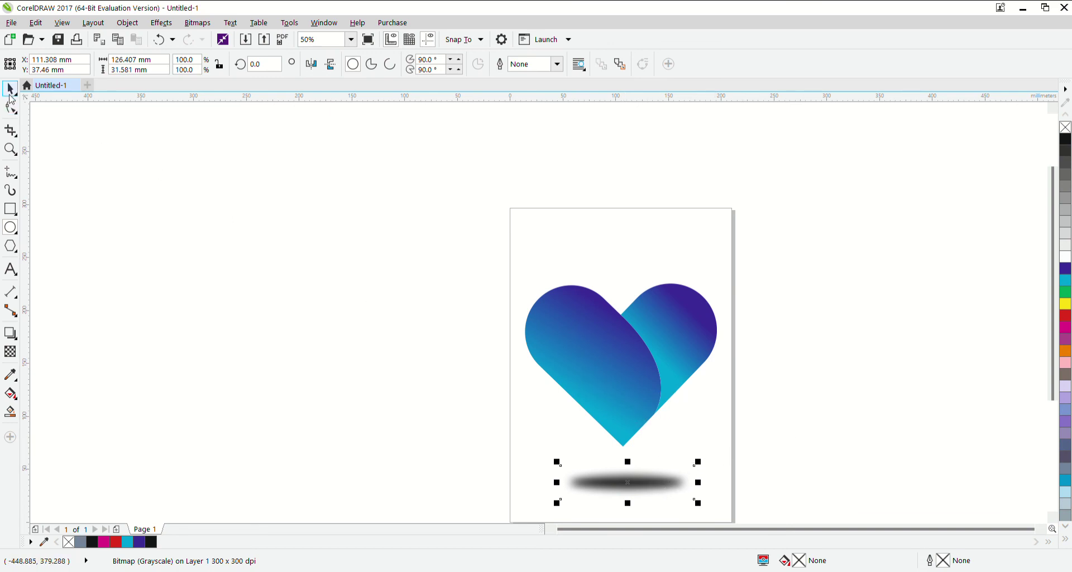
left_click(10, 89)
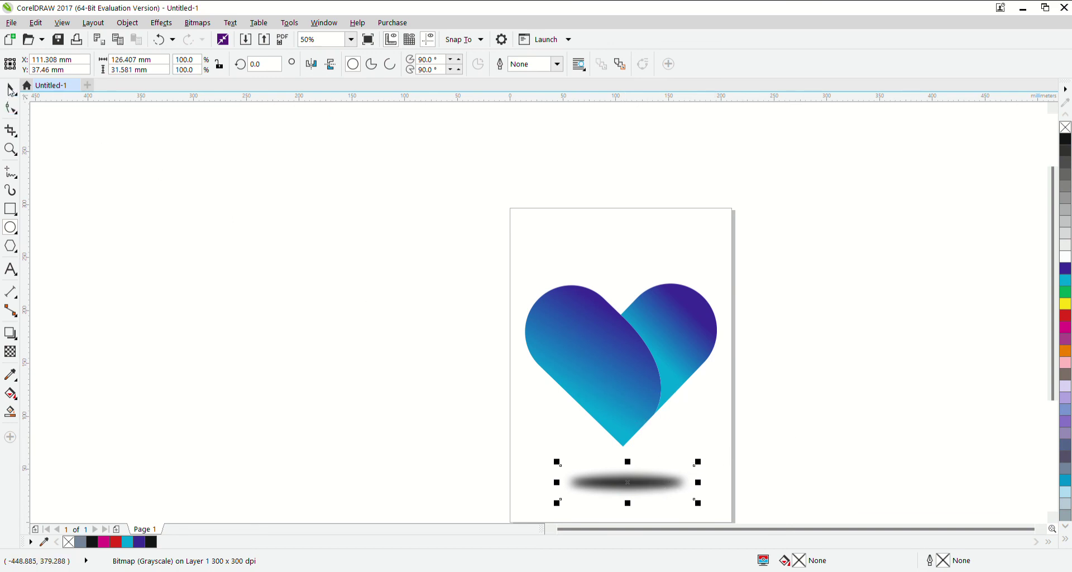
Create a page-sized rectangle background filled with cyan.
double_click(10, 209)
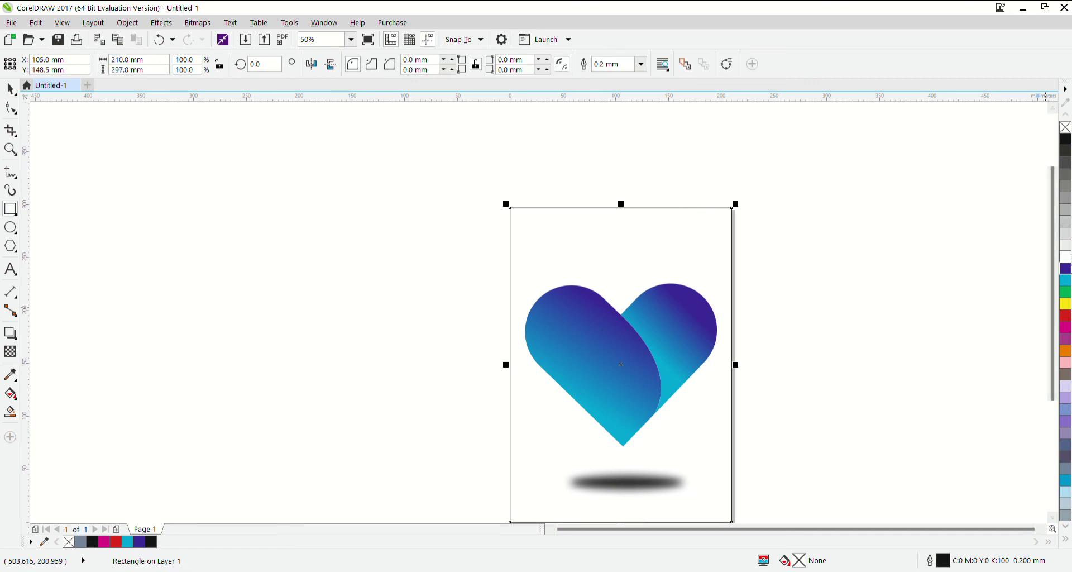
left_click(1066, 281)
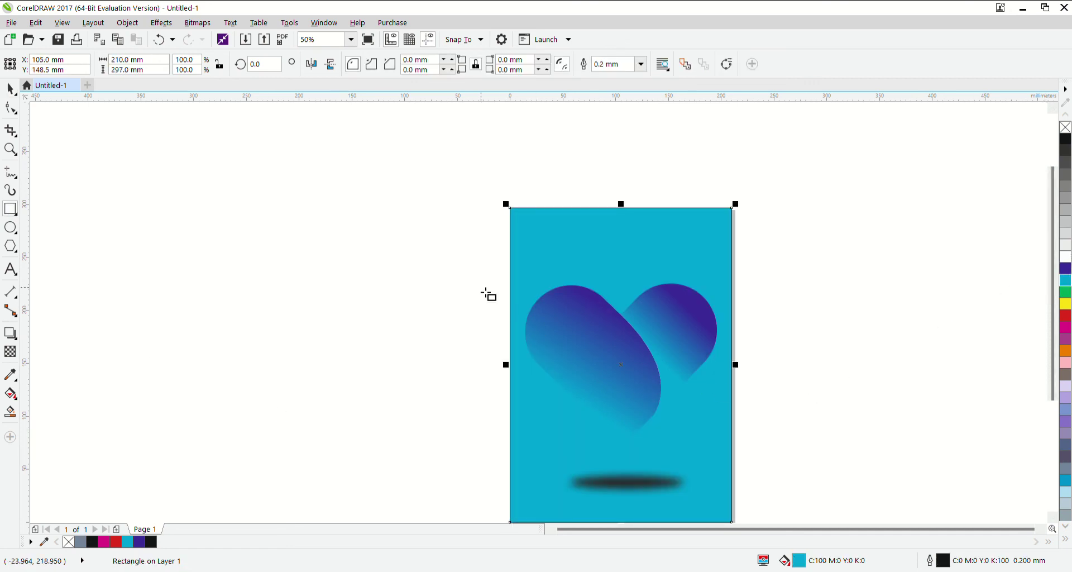
left_click(15, 114)
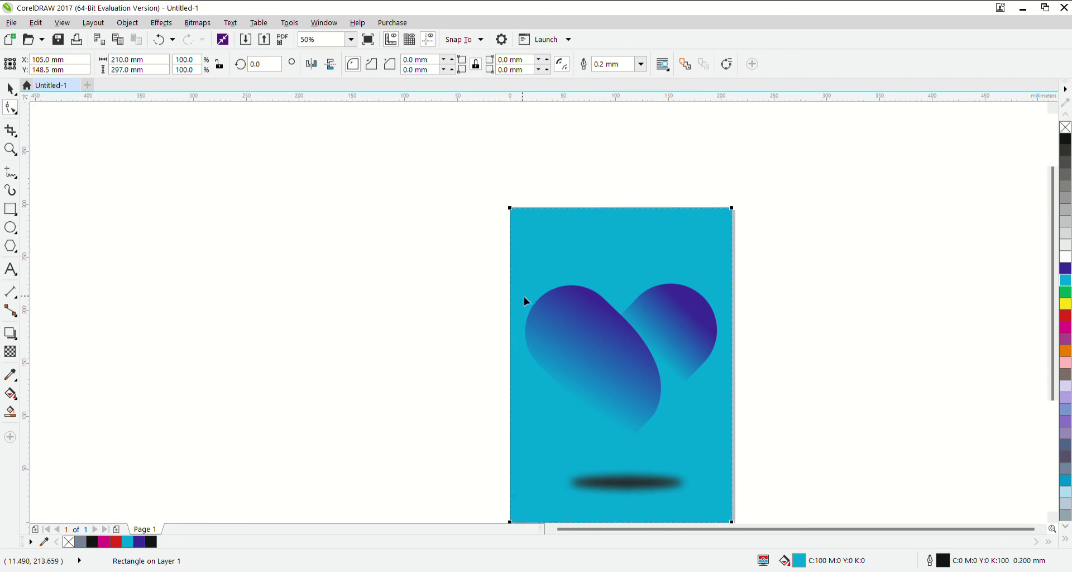
Move the shadow up closer to the heart and group the heart with its shadow.
left_click(627, 484)
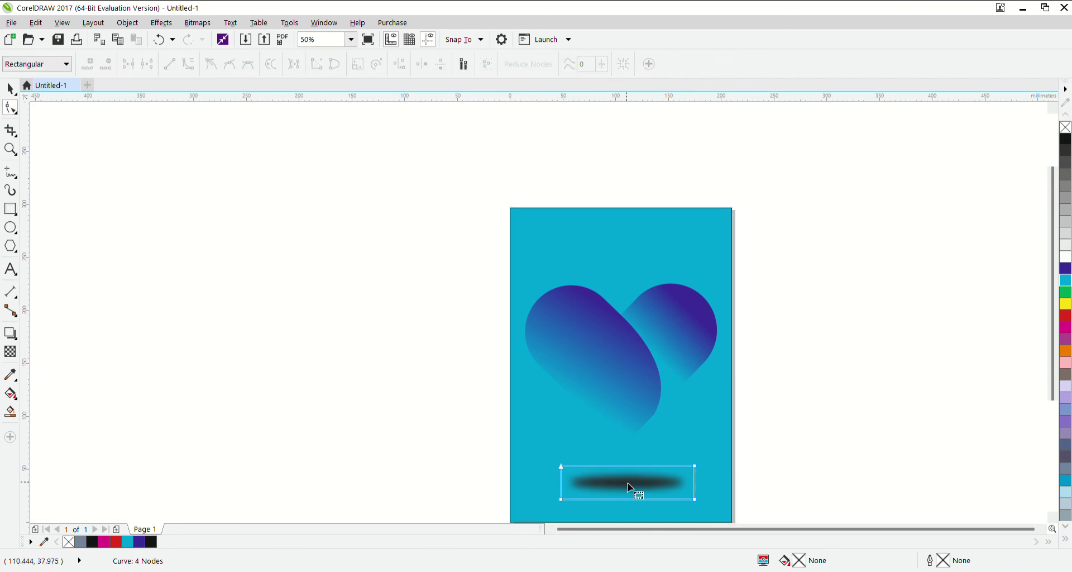
key("space")
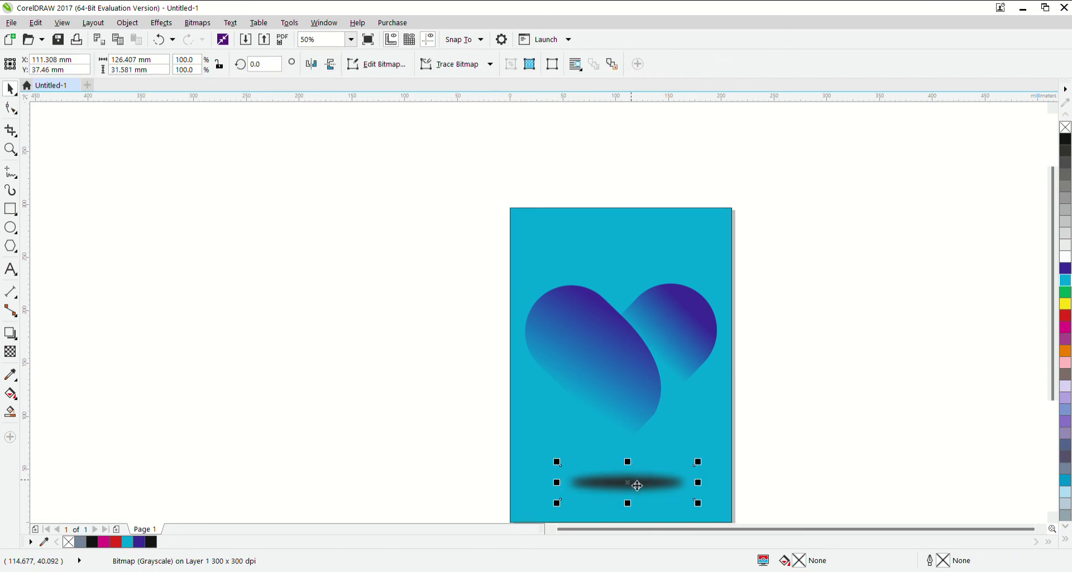
left_click_drag(636, 484, 638, 462)
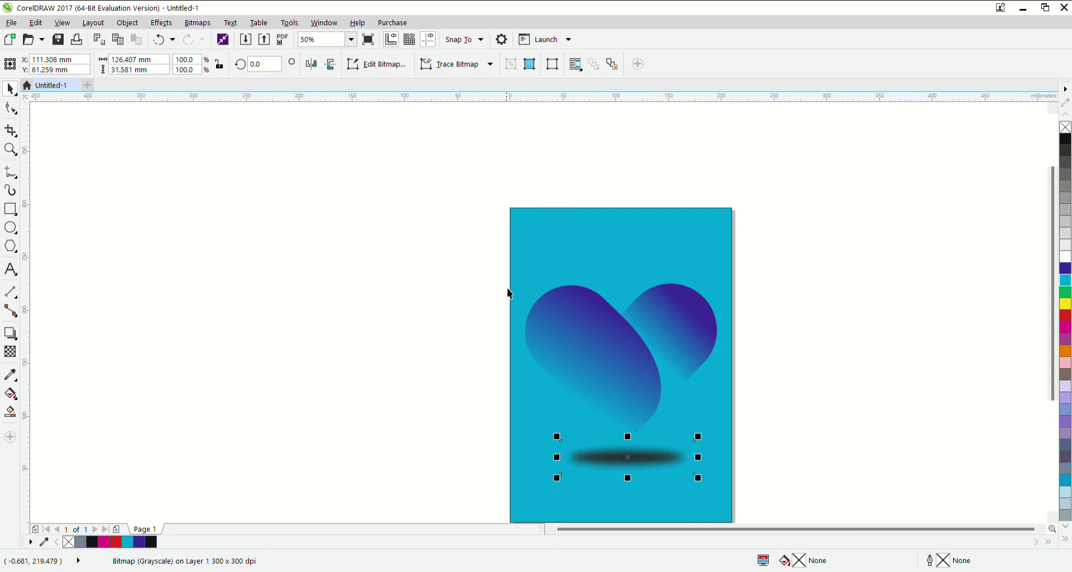
left_click_drag(460, 256, 891, 512)
key("ctrl+g")
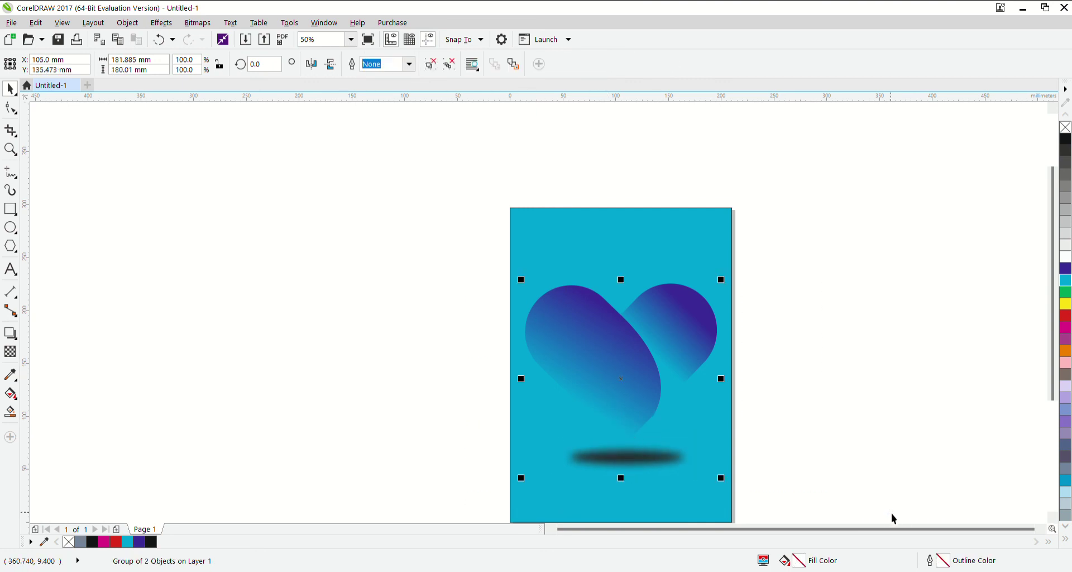
Centre the heart-and-shadow group vertically, then select the cyan background for its radial glow.
key("e")
left_click(903, 487)
left_click(715, 491)
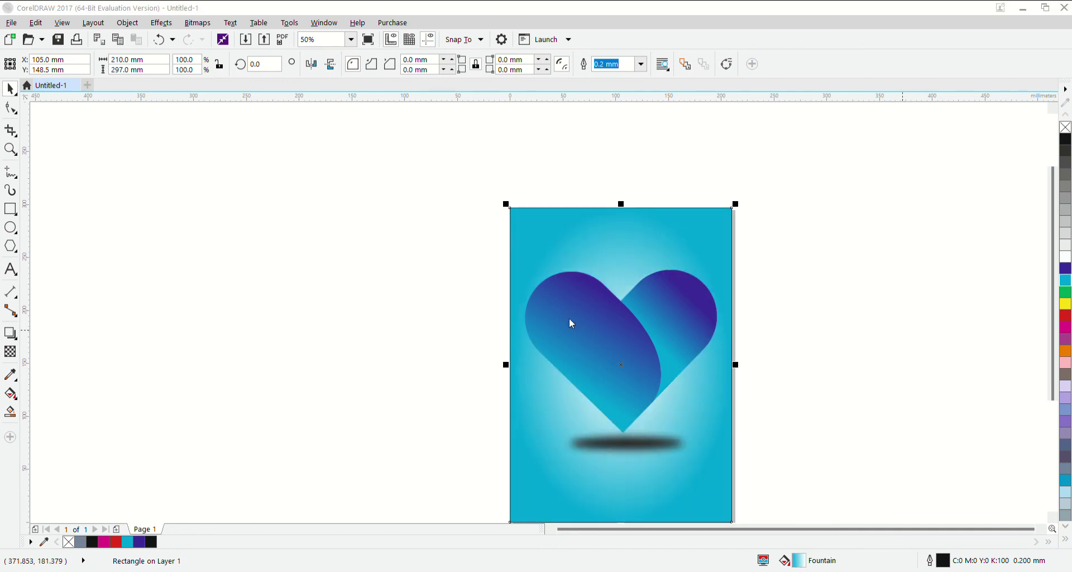
left_click(811, 426)
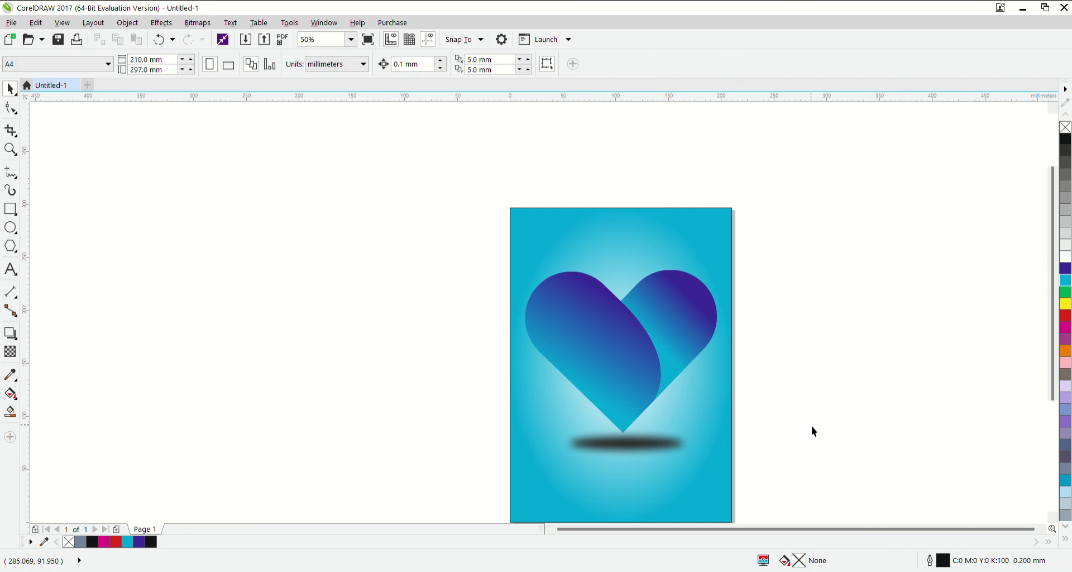
key("shift+F4")
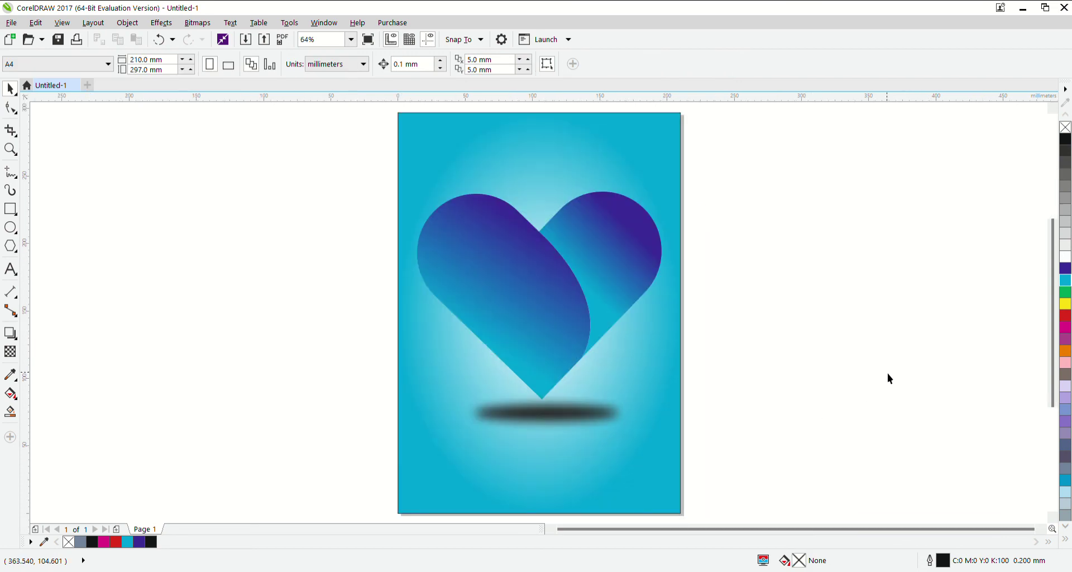